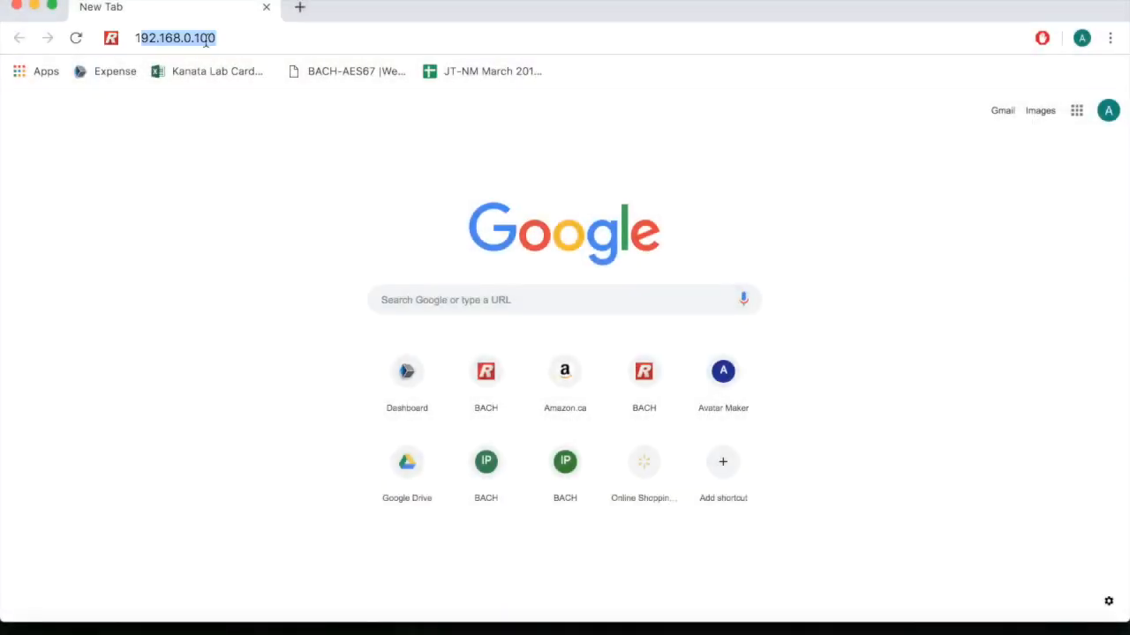
# Step: Open the device's web interface at 192.168.0.100
pyautogui.write('92.168.')
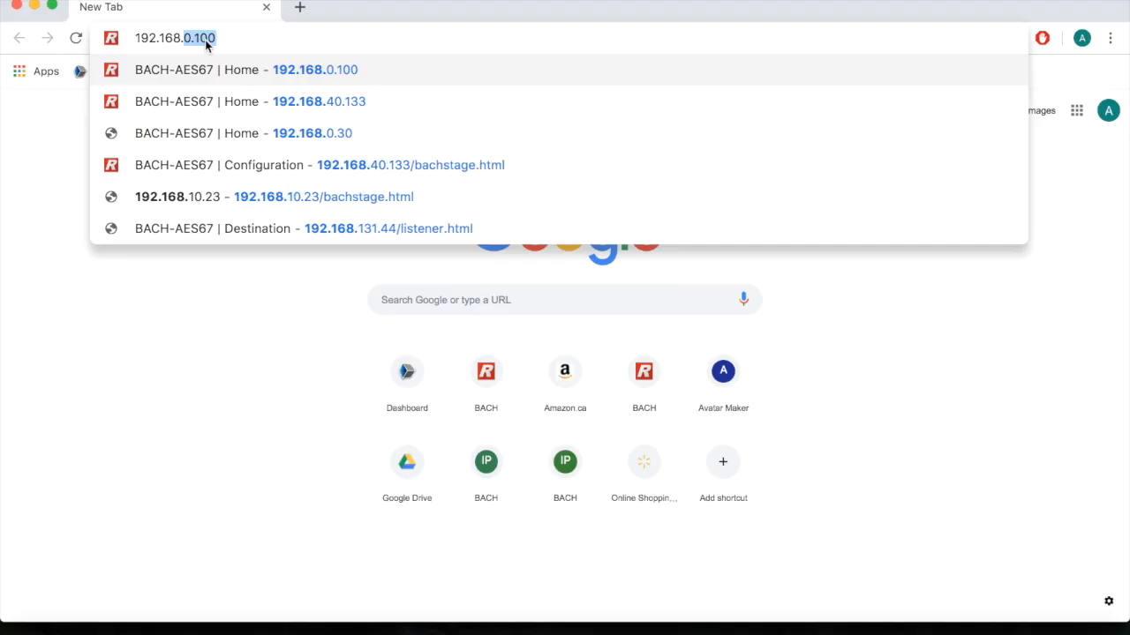
pyautogui.write('0.100')
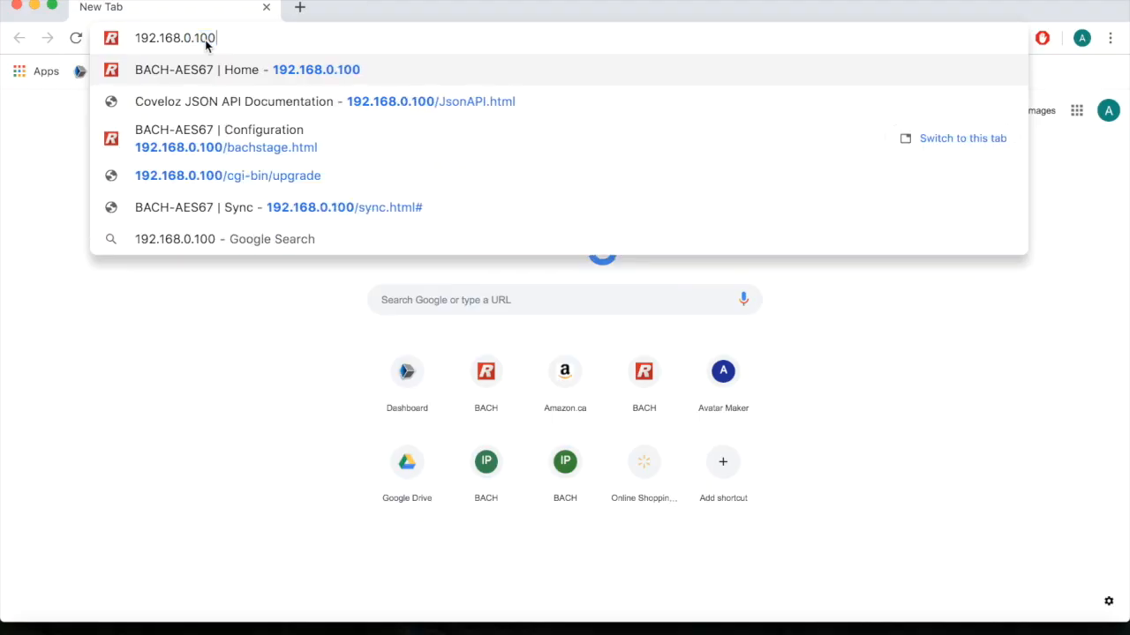
pyautogui.press('Return')
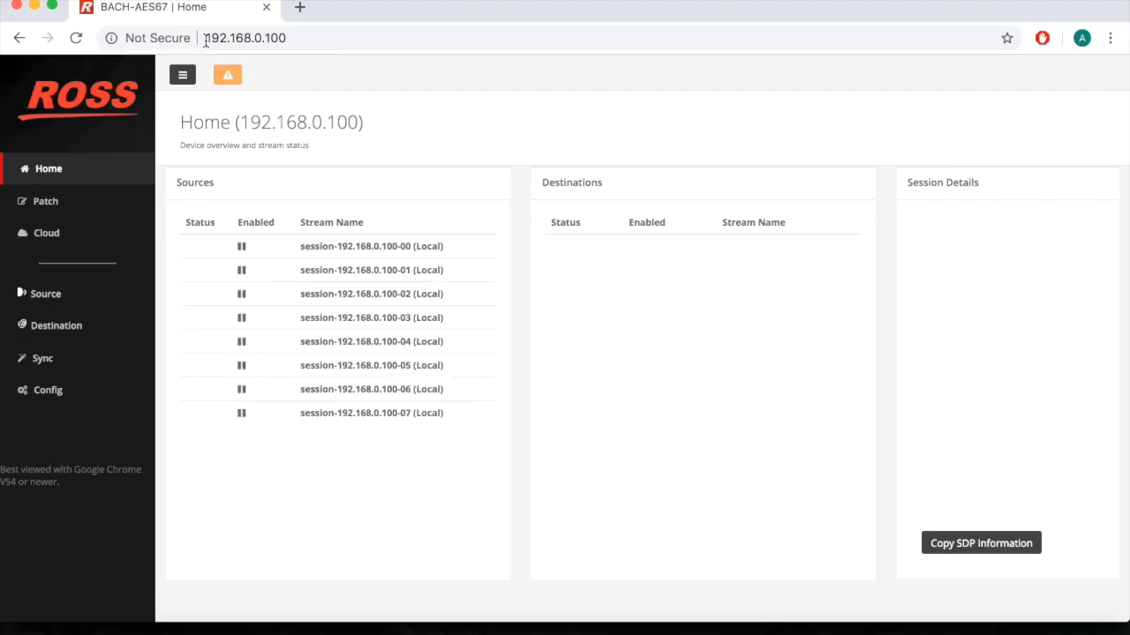
# Step: Open the device configuration page and display the network settings of interface eth0
pyautogui.click(68, 399)
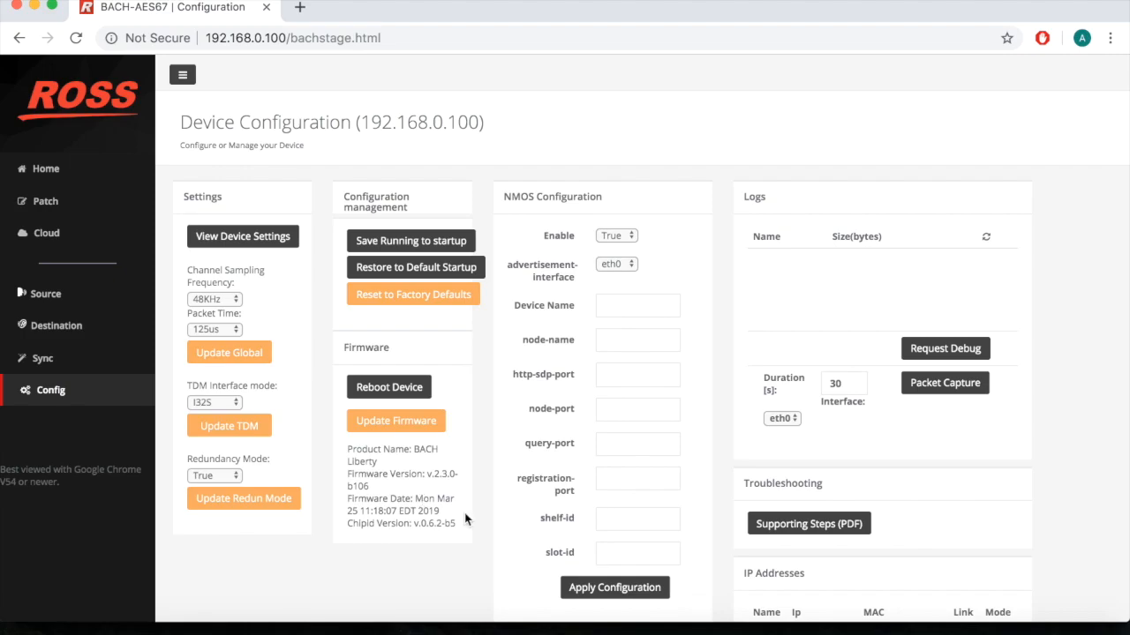
pyautogui.scroll(-1, 466, 519)
pyautogui.scroll(-3, 466, 519)
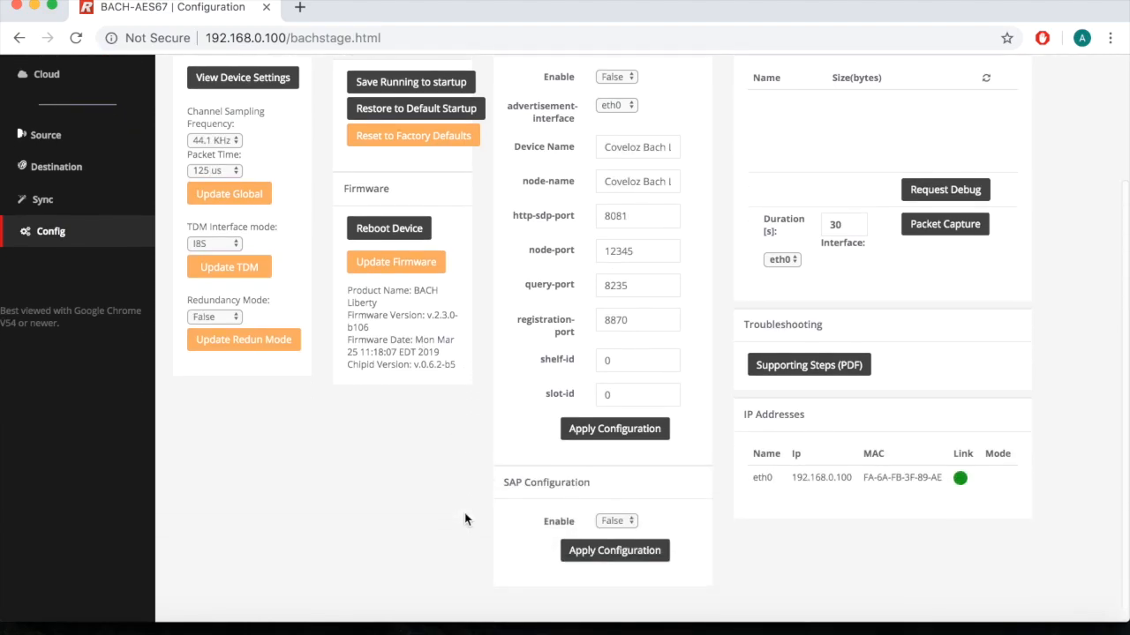
pyautogui.click(778, 487)
pyautogui.scroll(-4, 1053, 482)
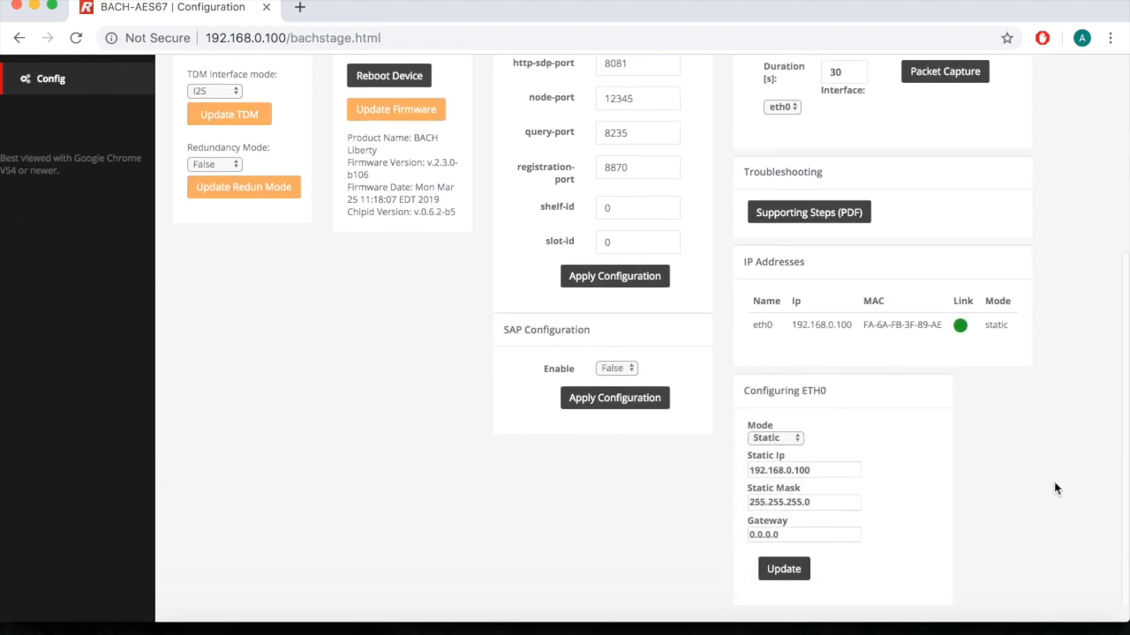
# Step: Set eth0's static IP address to 192.168.0.30 and update the interface configuration
pyautogui.click(834, 452)
pyautogui.press('BackSpace')
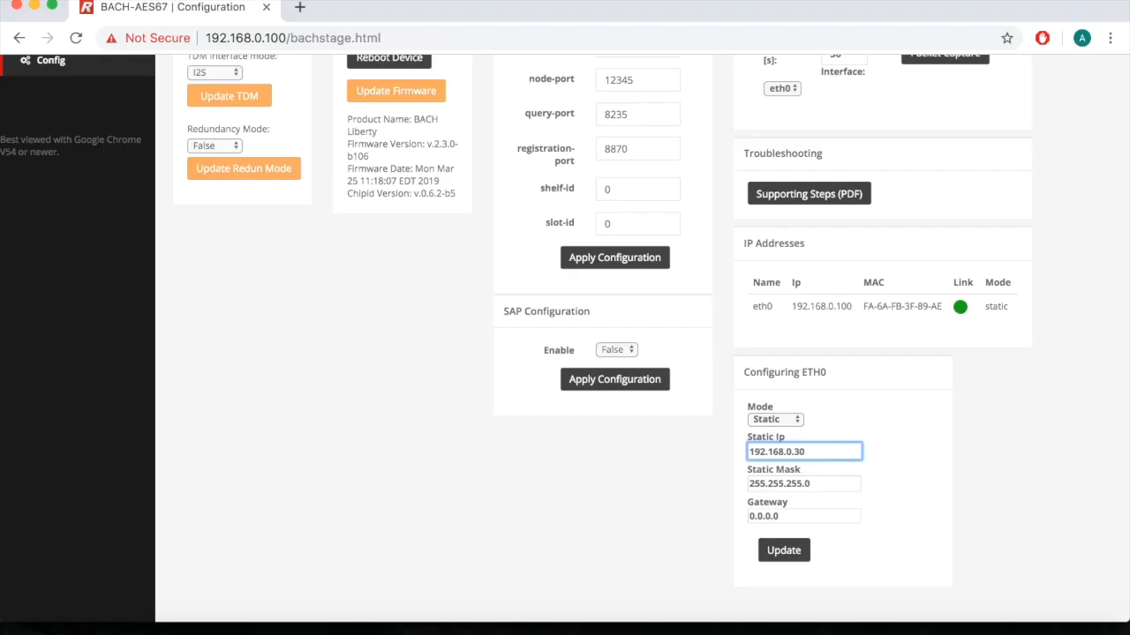
pyautogui.click(784, 550)
pyautogui.scroll(2, 452, 488)
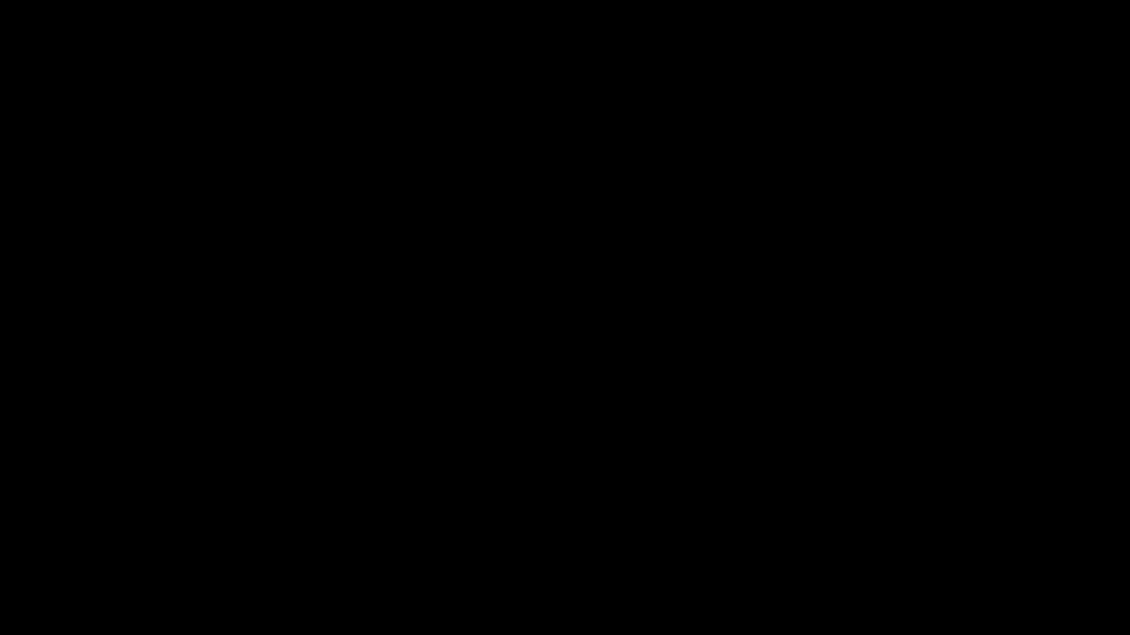
# Step: Look through the device's Source, Home, Patch and Config pages
pyautogui.scroll(-3, 524, 561)
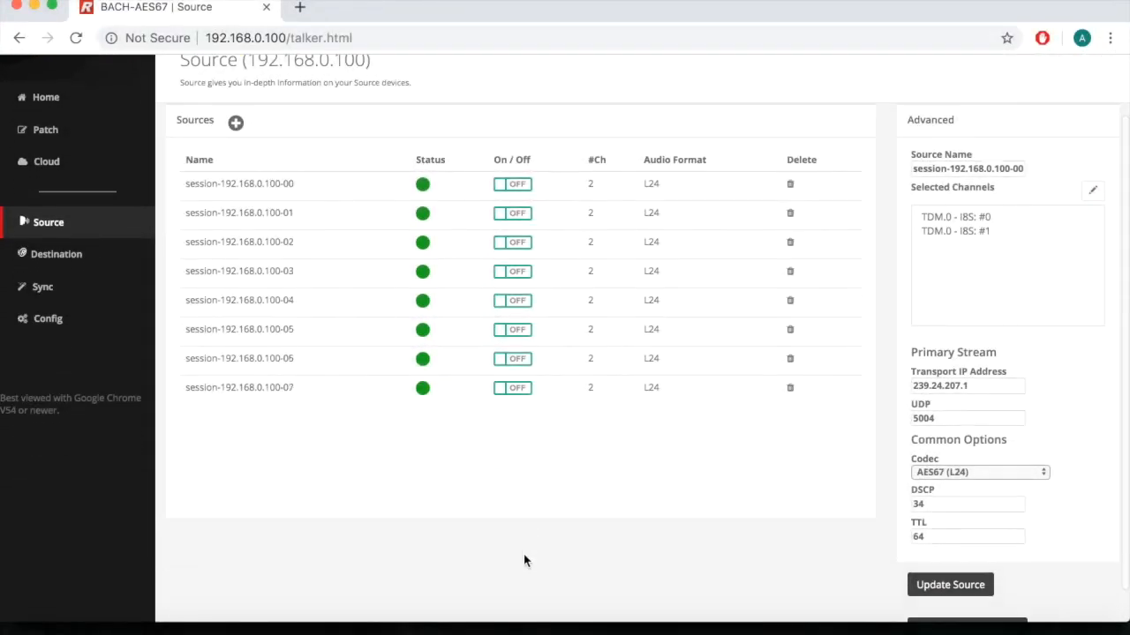
pyautogui.scroll(3, 524, 561)
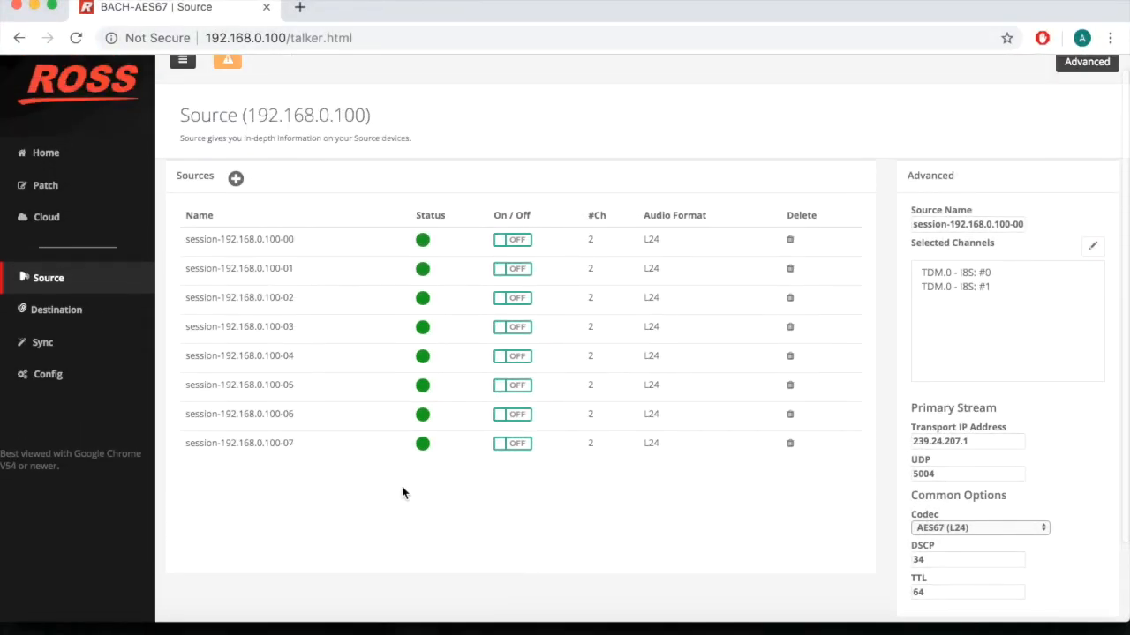
pyautogui.click(60, 155)
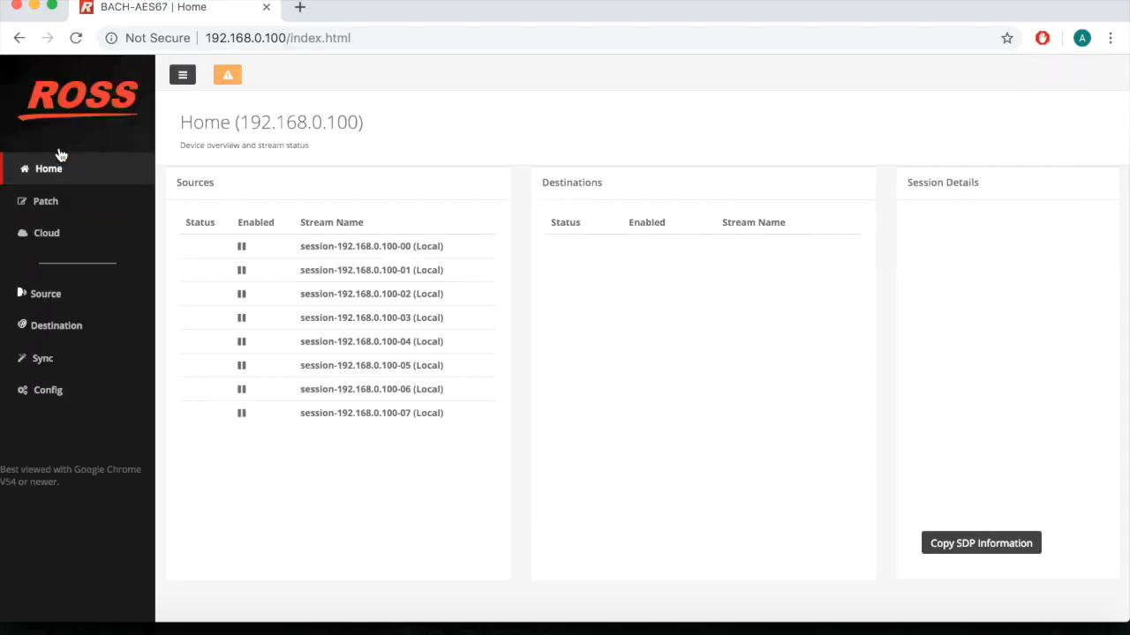
pyautogui.click(81, 205)
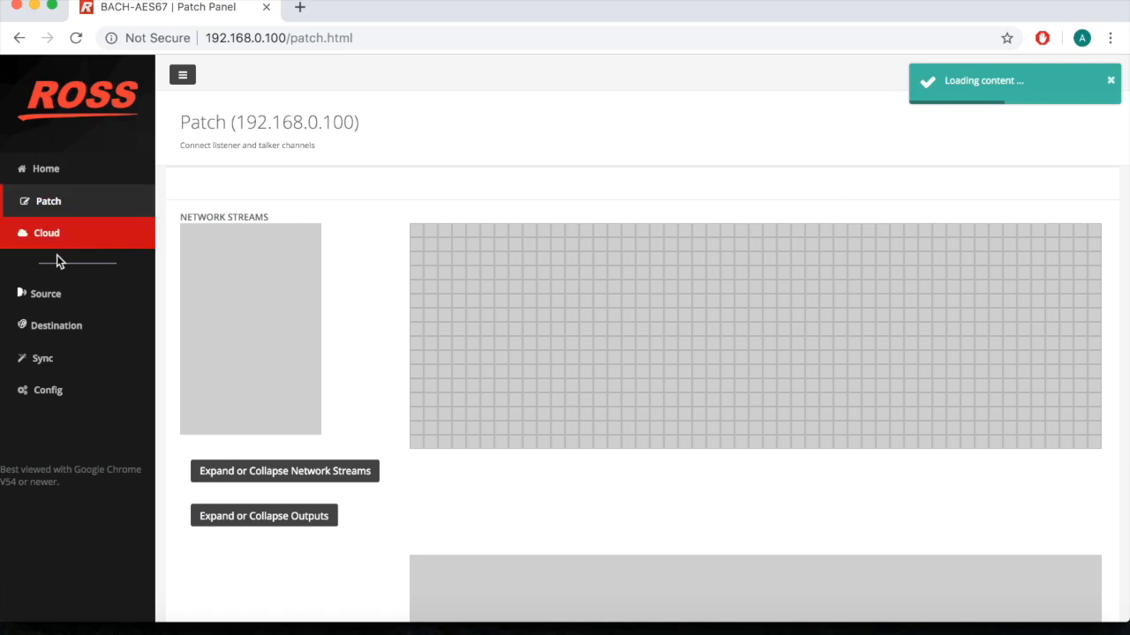
pyautogui.click(47, 366)
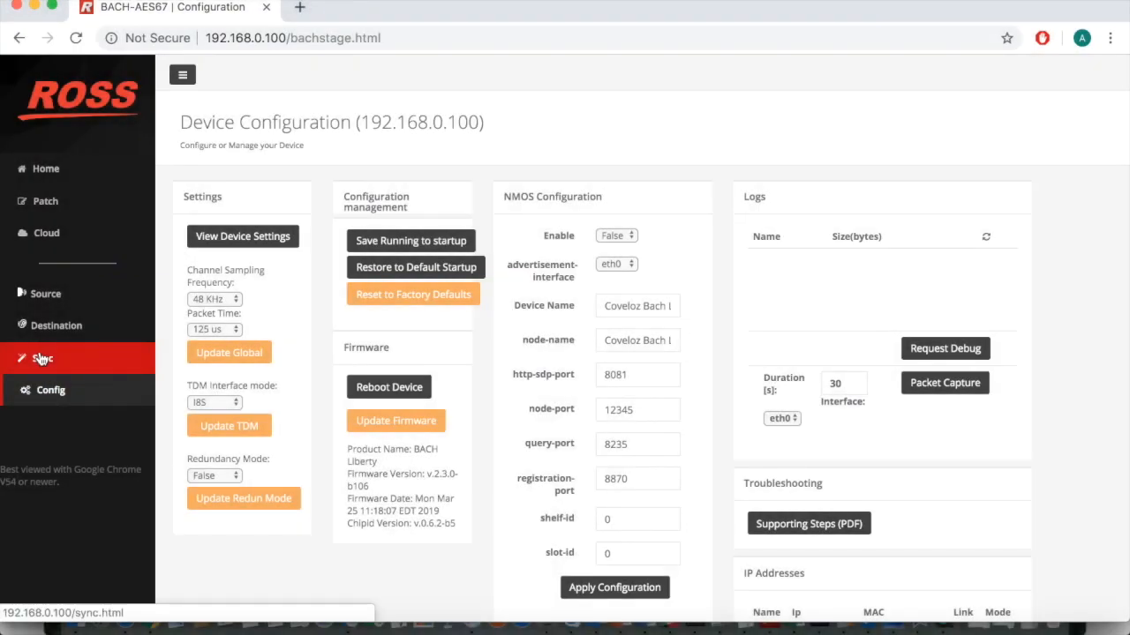
# Step: Open the Sync page and refresh the clock synchronization status
pyautogui.click(41, 359)
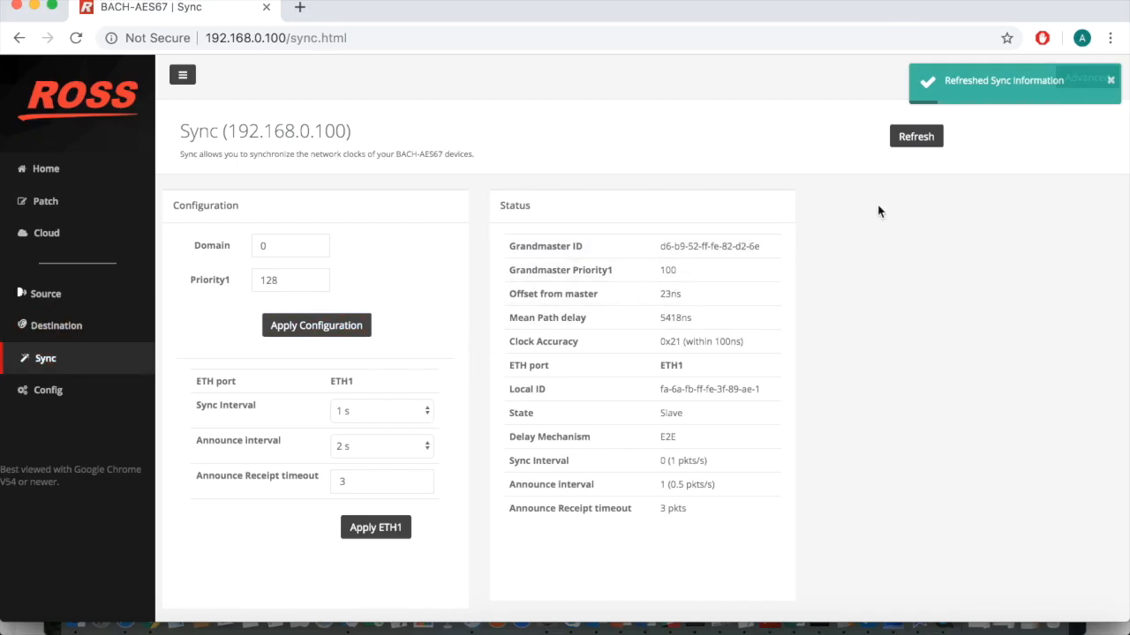
pyautogui.click(913, 143)
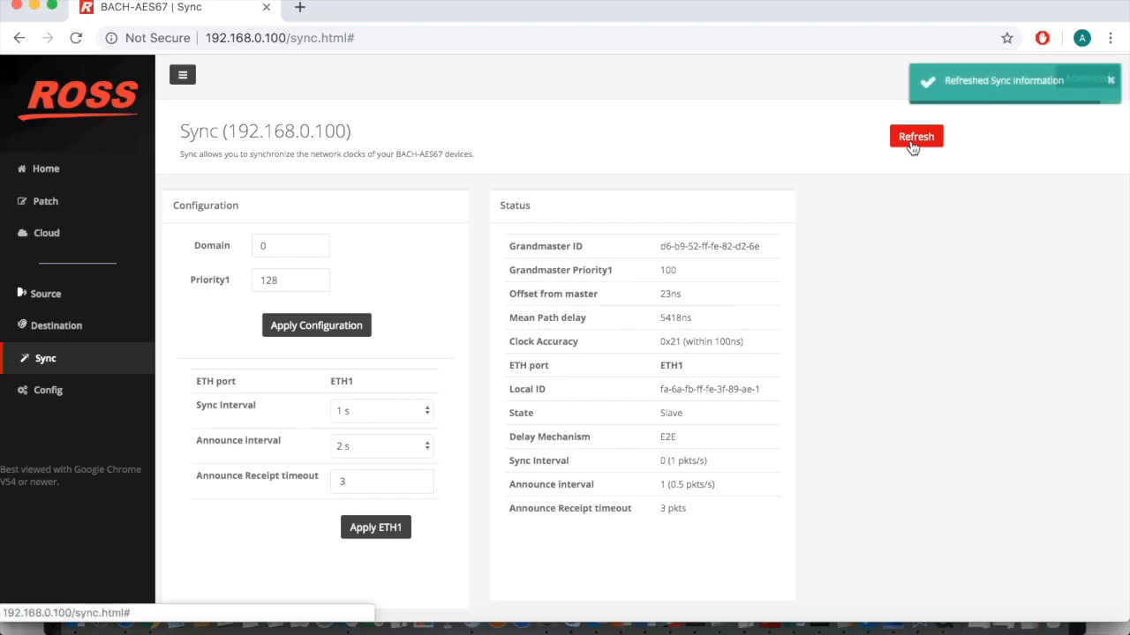
pyautogui.click(914, 138)
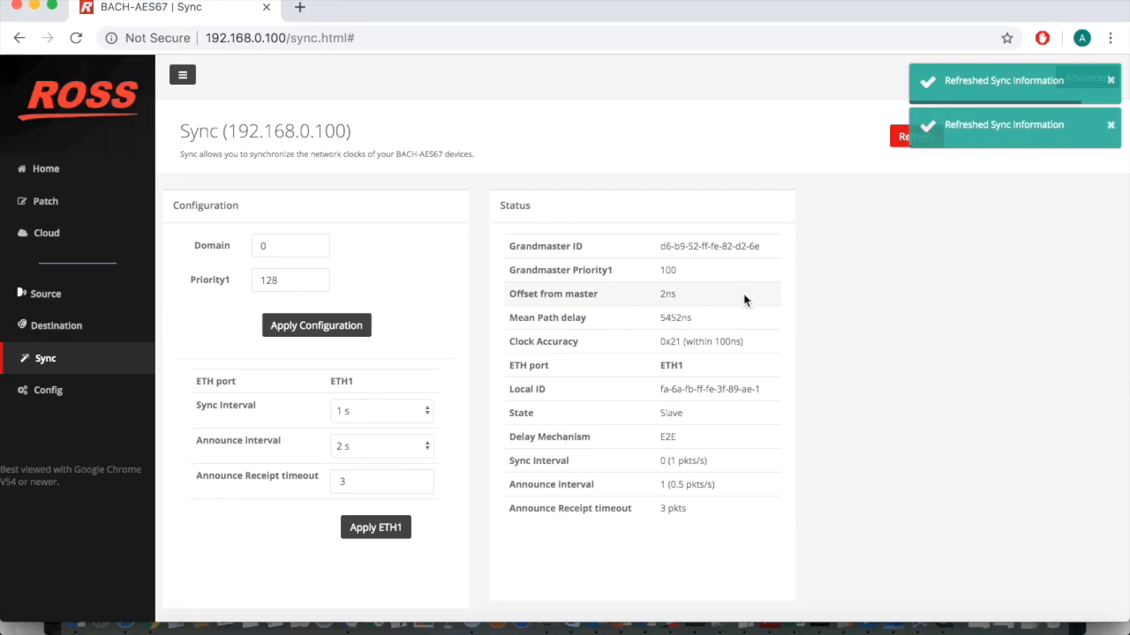
# Step: Show the advanced PTP configuration on the Sync page and inspect the available profiles, keeping IEEE1588v2:Default
pyautogui.click(45, 365)
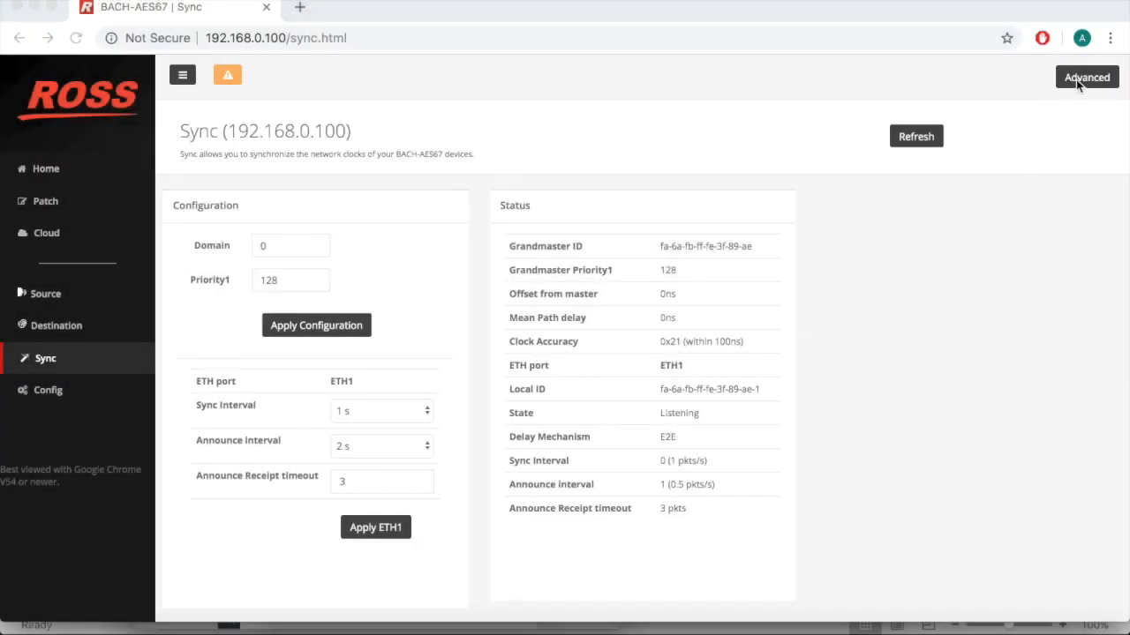
pyautogui.click(1076, 80)
pyautogui.click(1085, 86)
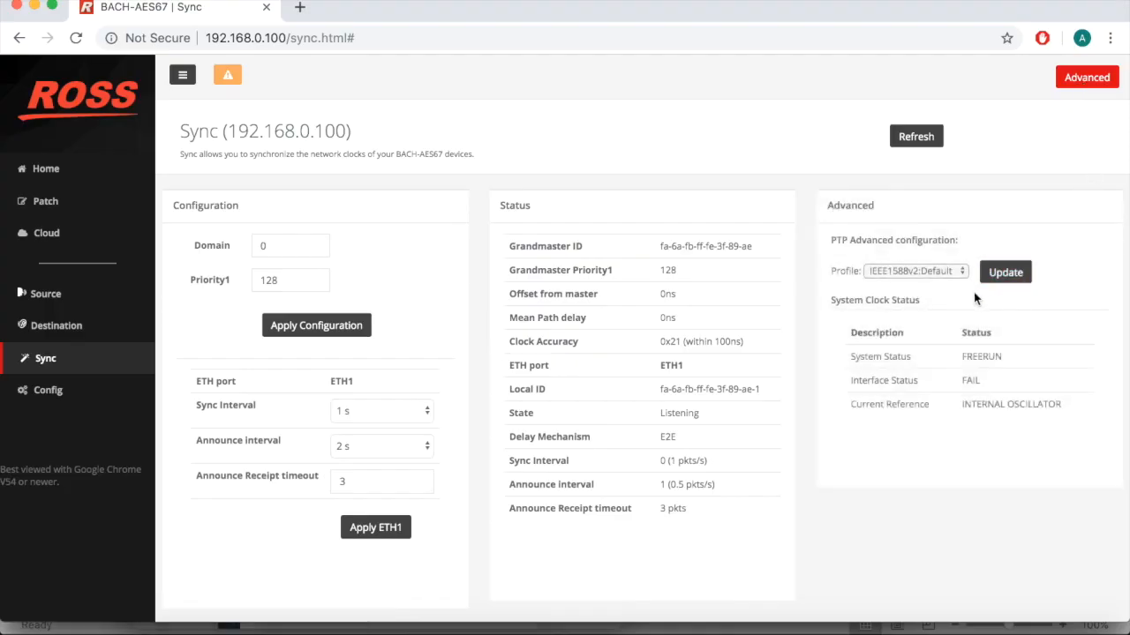
pyautogui.click(962, 272)
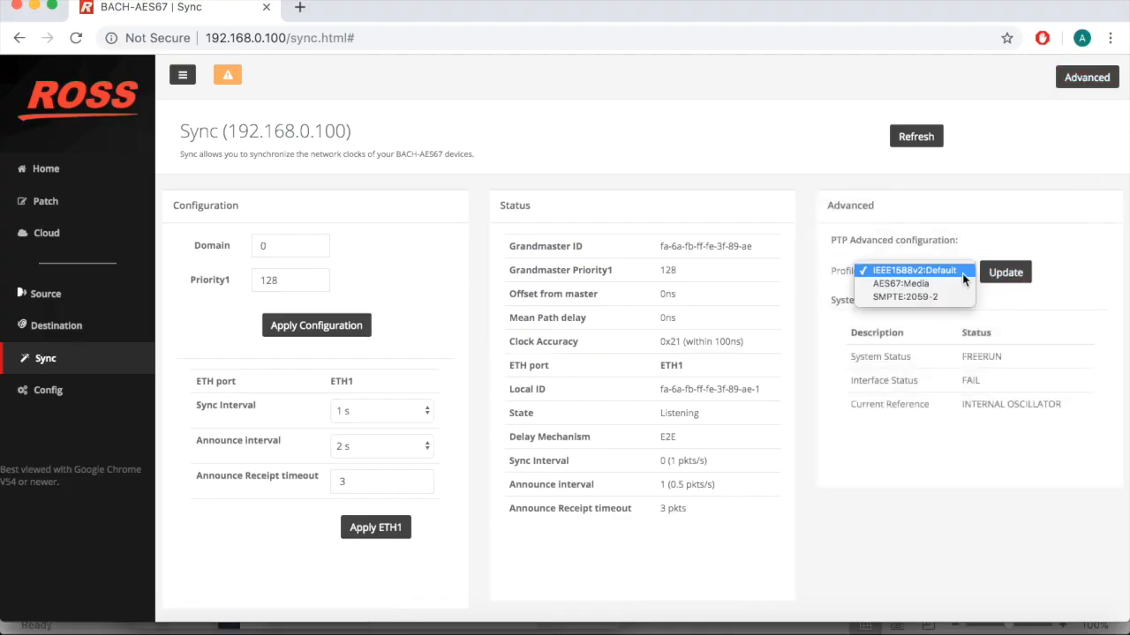
pyautogui.click(1002, 232)
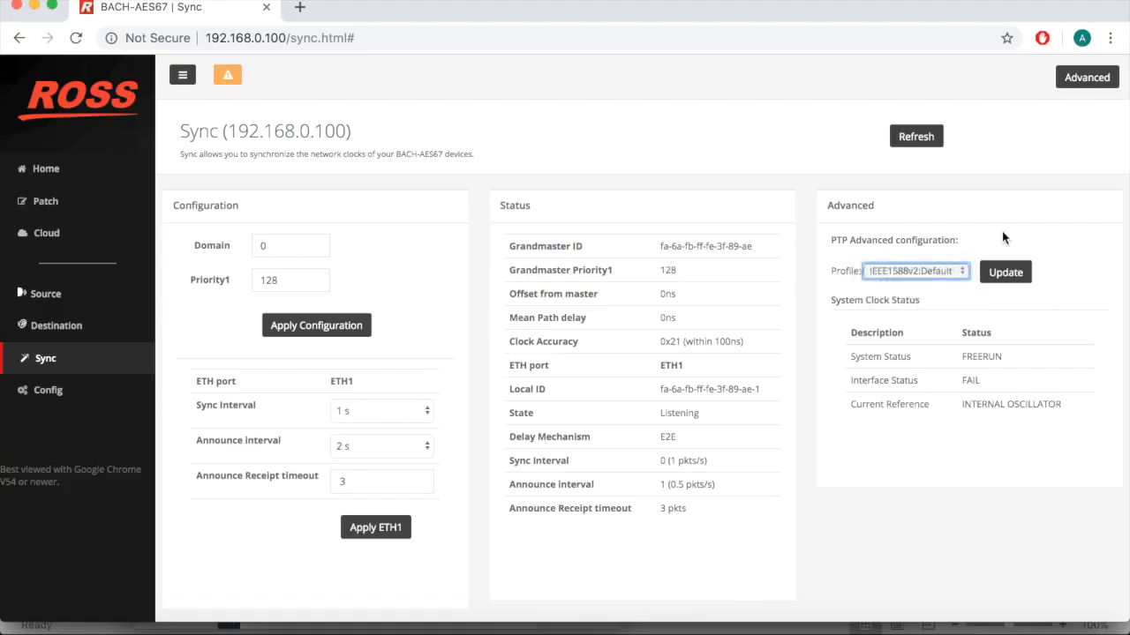
# Step: Inspect the domain, Priority1, sync interval and announce interval settings without changing them, and check the PTP state
pyautogui.click(284, 250)
pyautogui.click(293, 283)
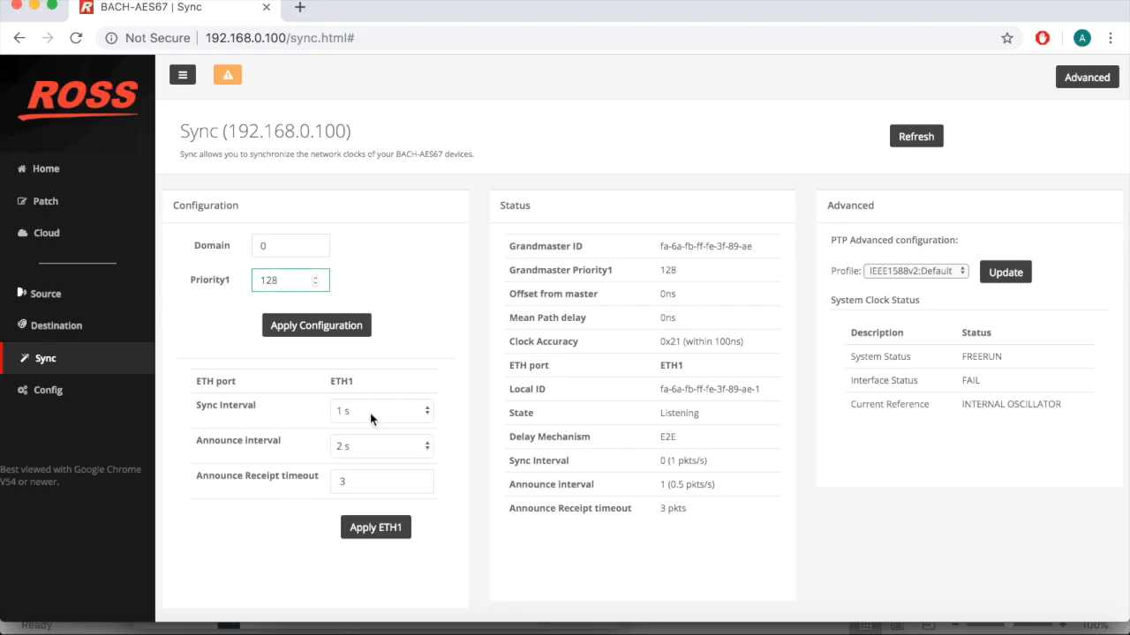
pyautogui.click(428, 412)
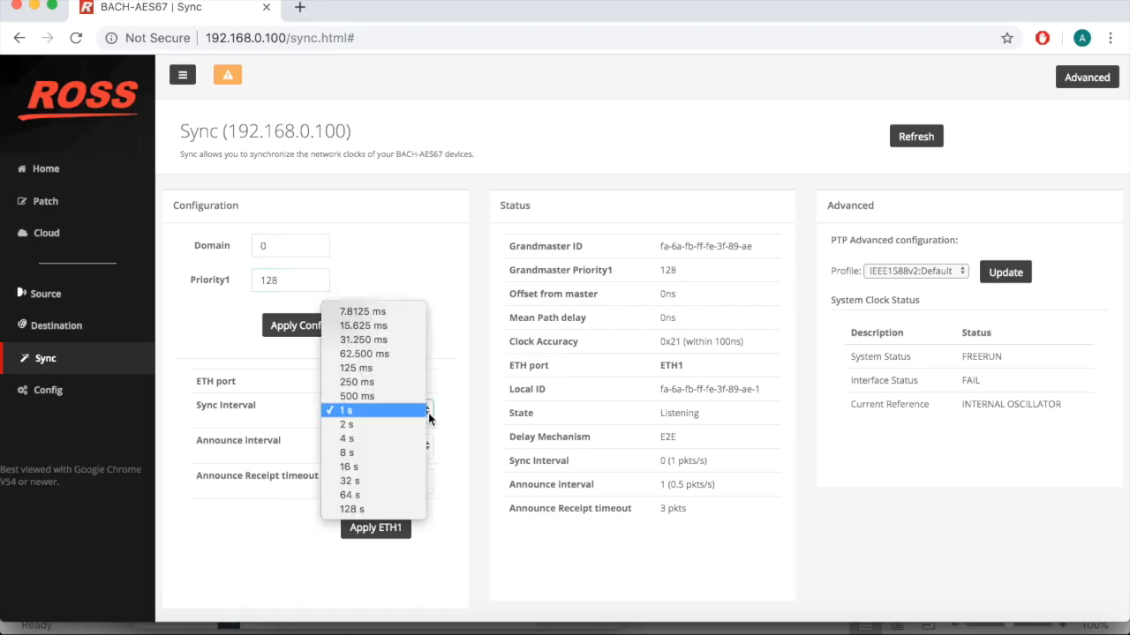
pyautogui.click(429, 413)
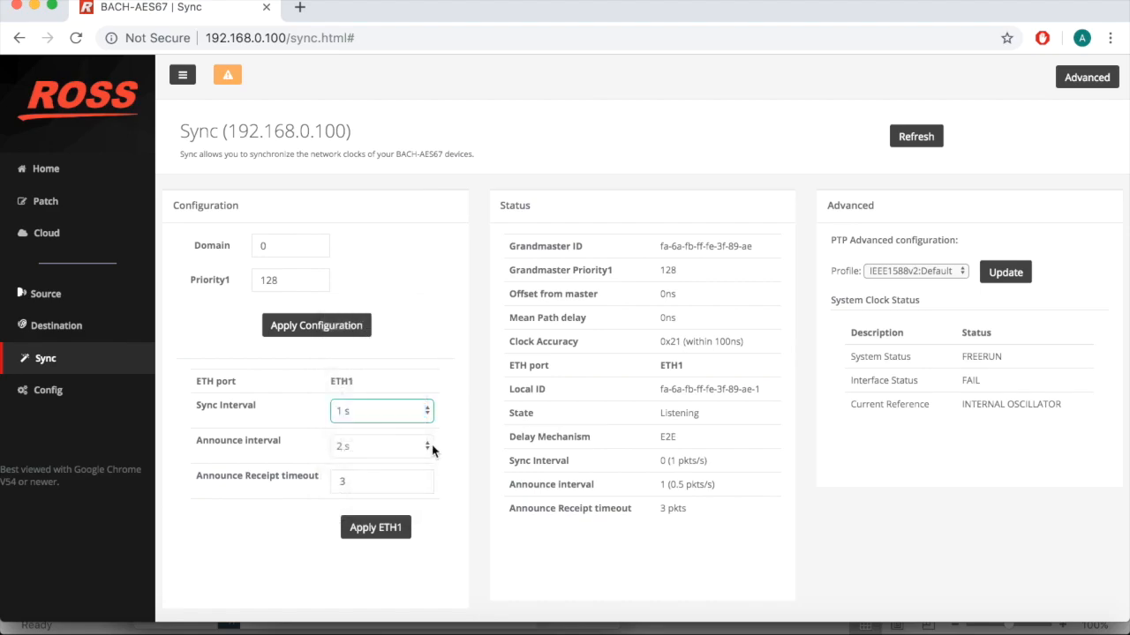
pyautogui.click(430, 450)
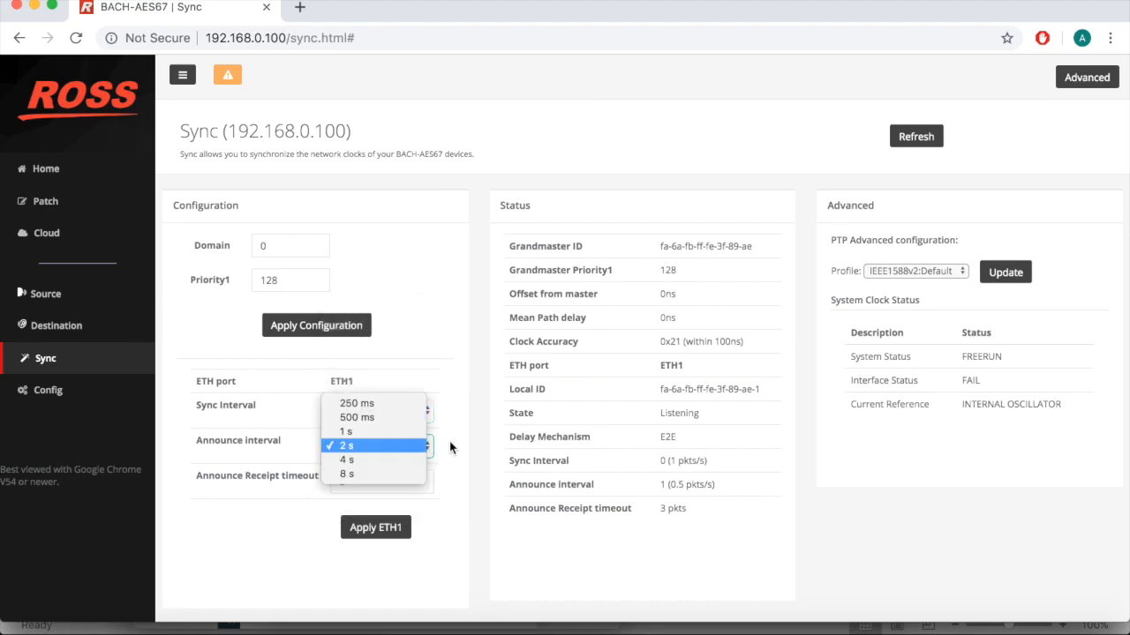
pyautogui.click(449, 442)
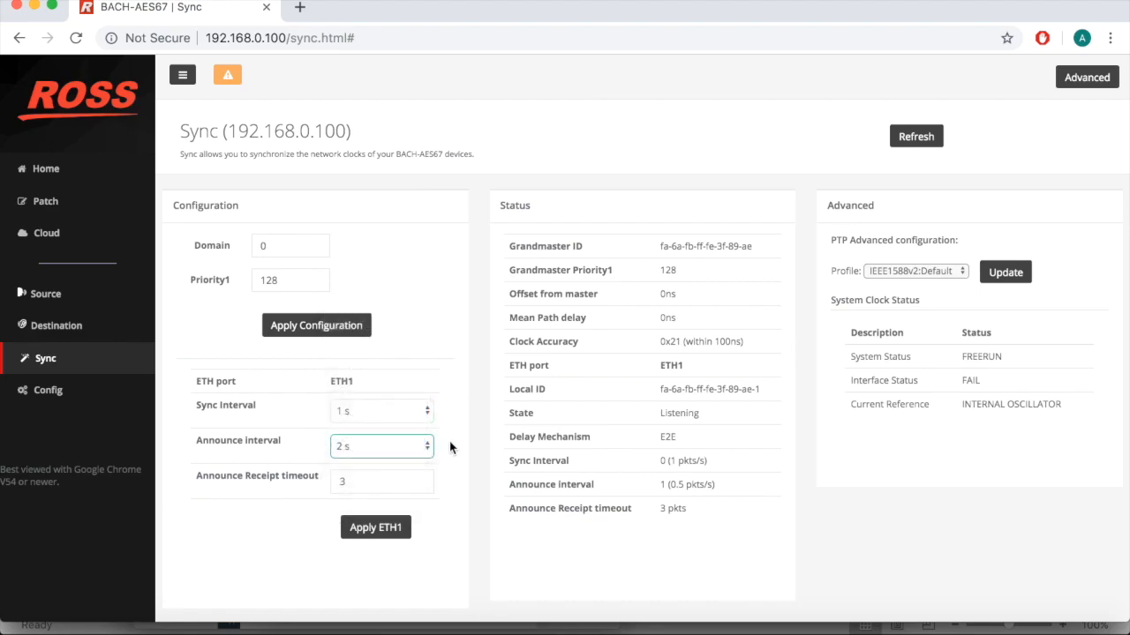
pyautogui.click(683, 413)
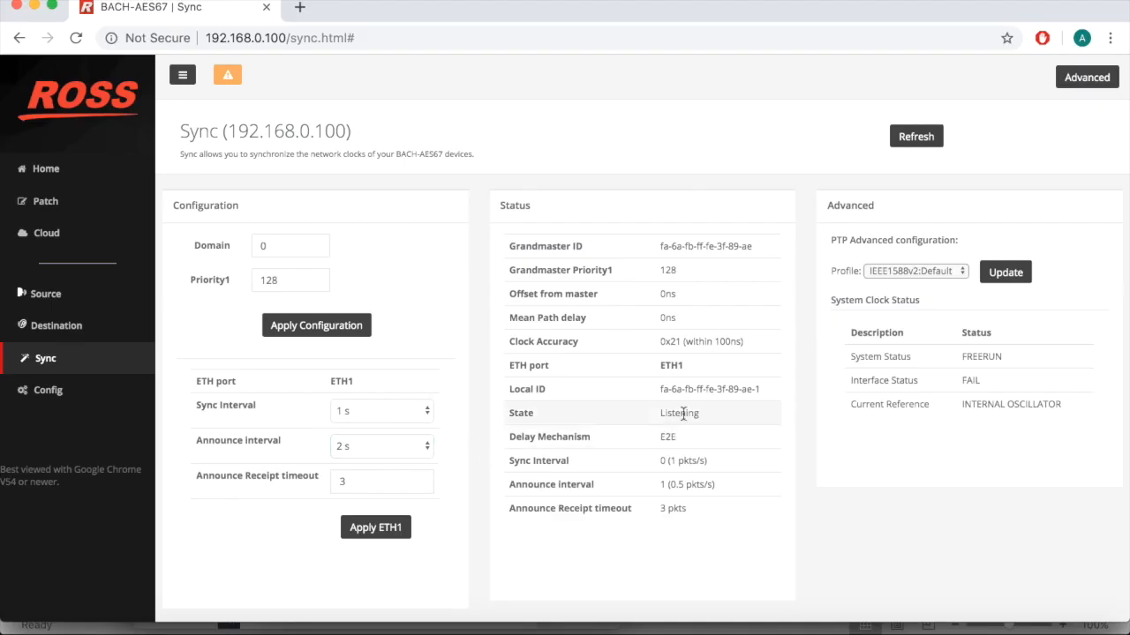
# Step: Open the Source page and examine the channels and stream settings of session-192.168.0.100-00
pyautogui.click(53, 294)
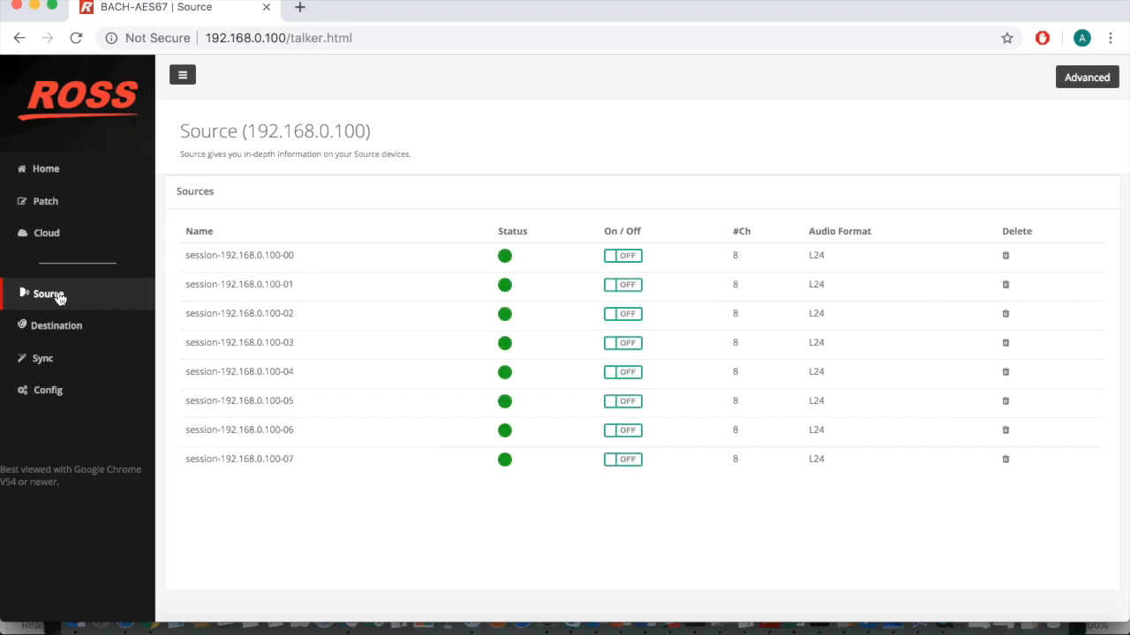
pyautogui.click(226, 258)
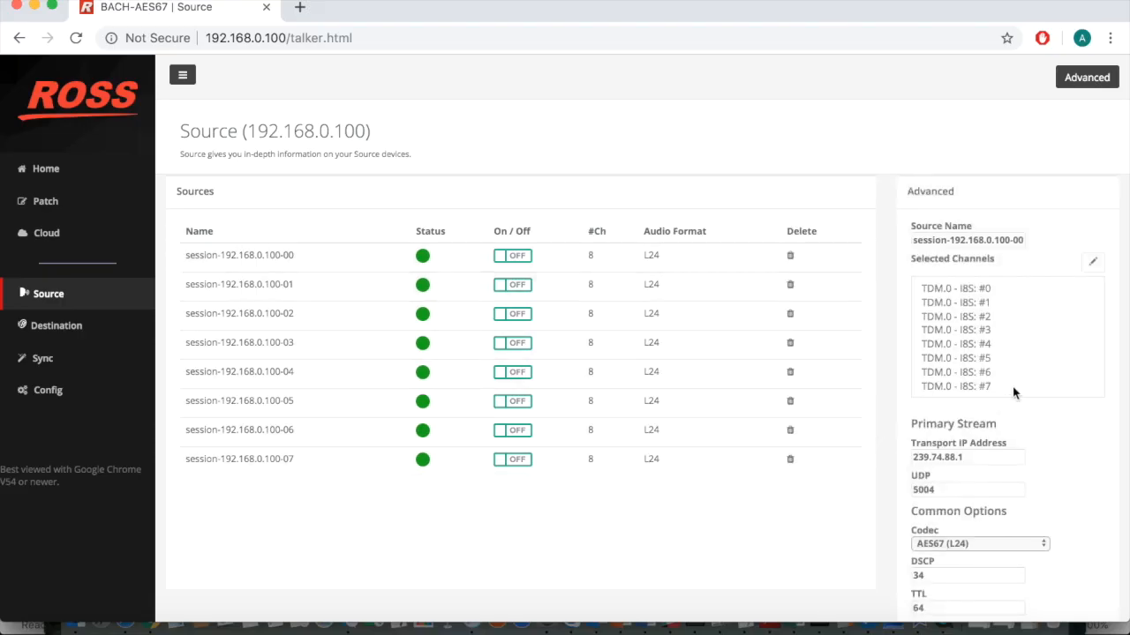
pyautogui.scroll(-2, 1016, 392)
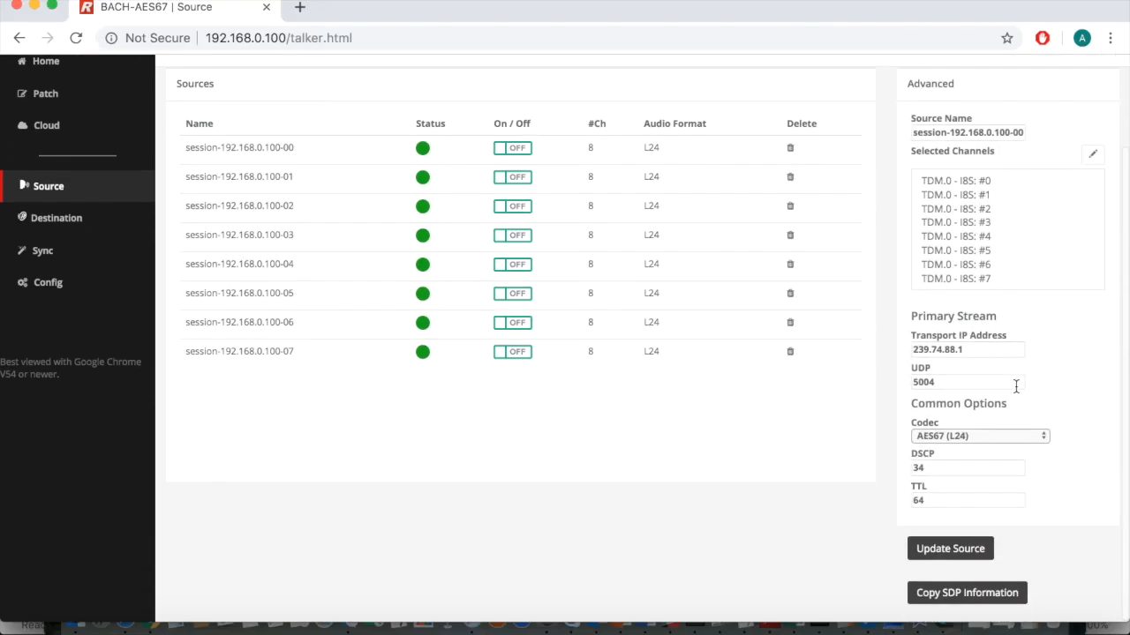
pyautogui.scroll(-1, 1016, 392)
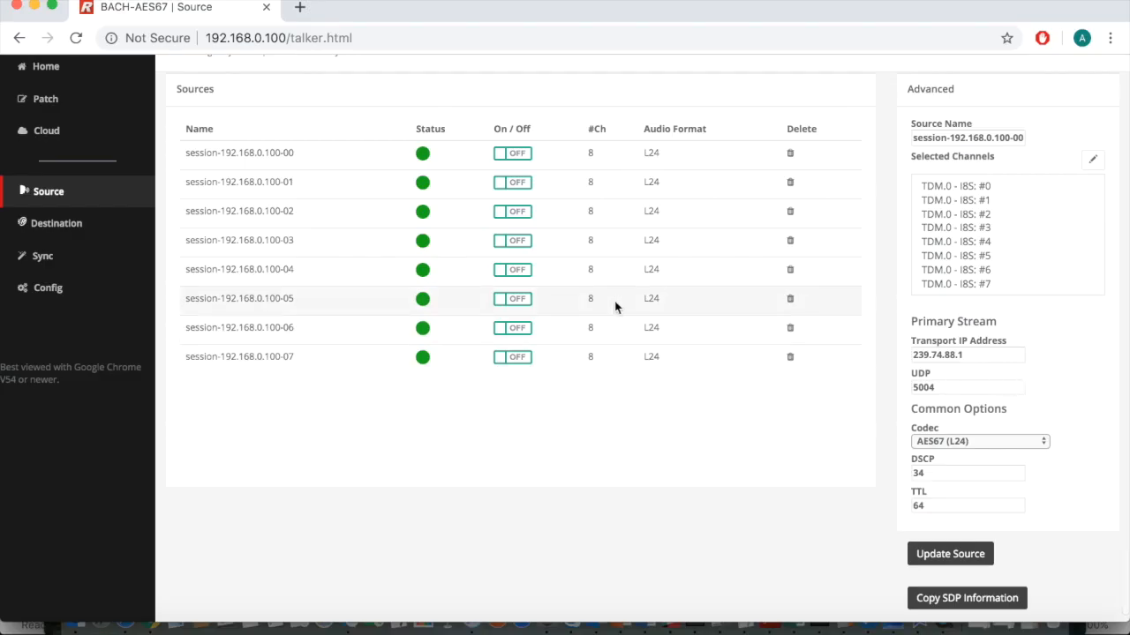
# Step: Examine the selected channels and stream settings of source session-192.168.0.100-01
pyautogui.click(305, 184)
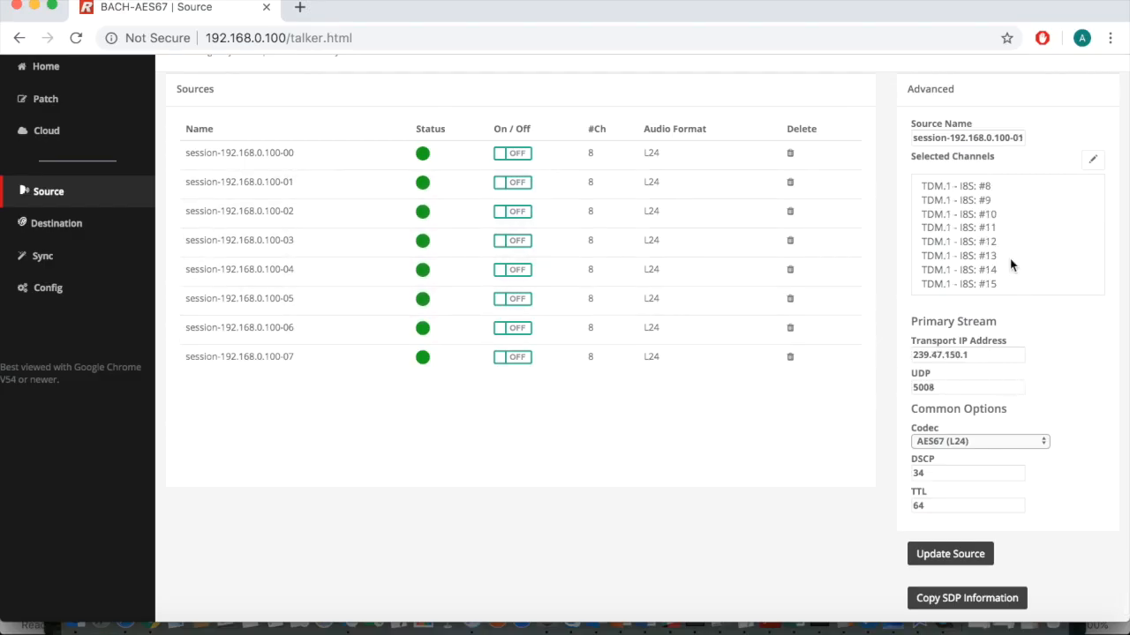
pyautogui.scroll(2, 1011, 265)
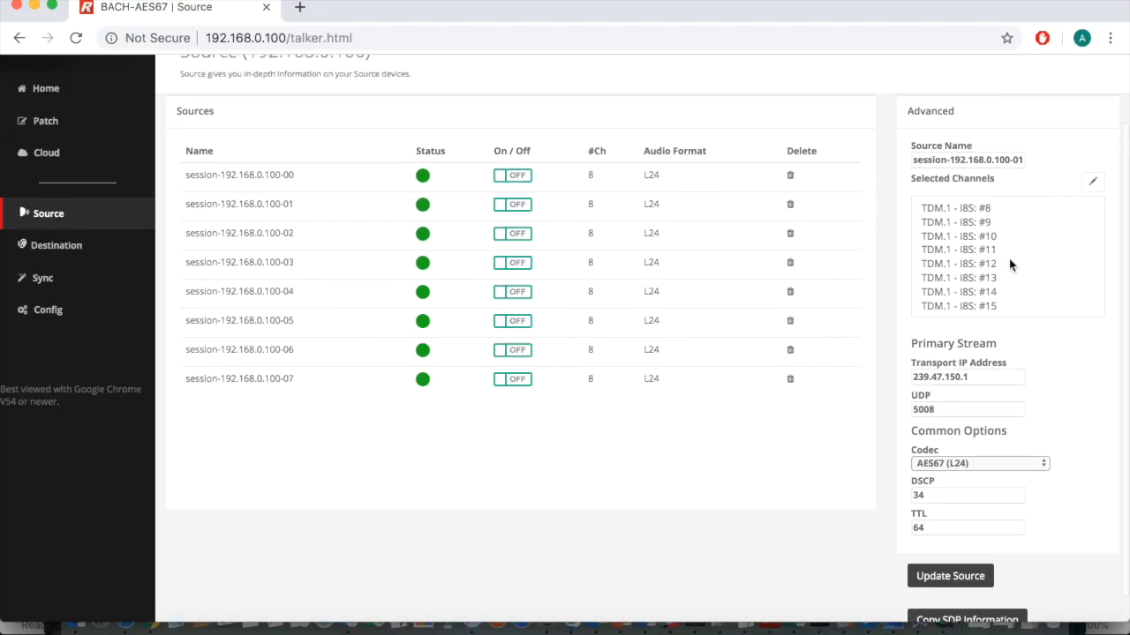
pyautogui.scroll(1, 1012, 264)
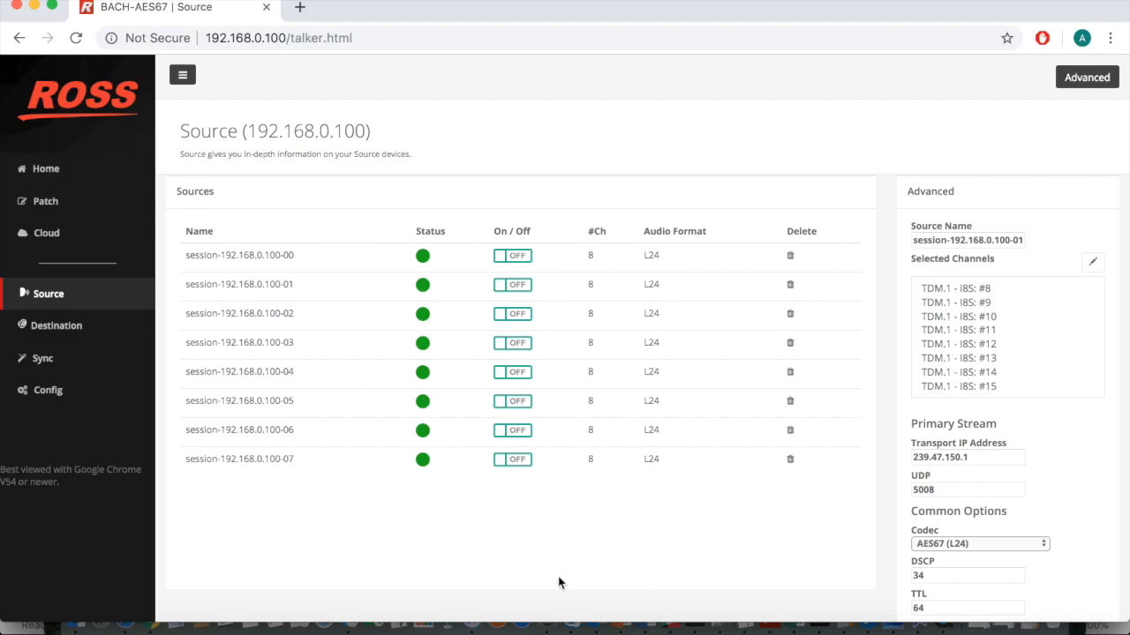
# Step: Try to switch on source session-192.168.0.100-00, and reopen its advanced details
pyautogui.click(514, 258)
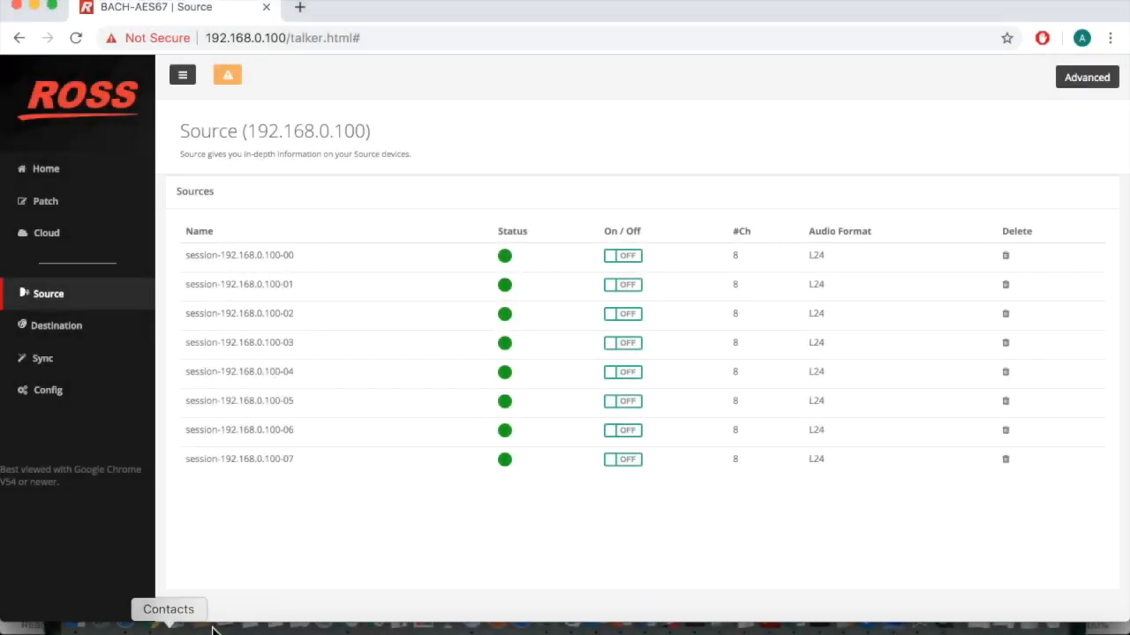
pyautogui.click(288, 258)
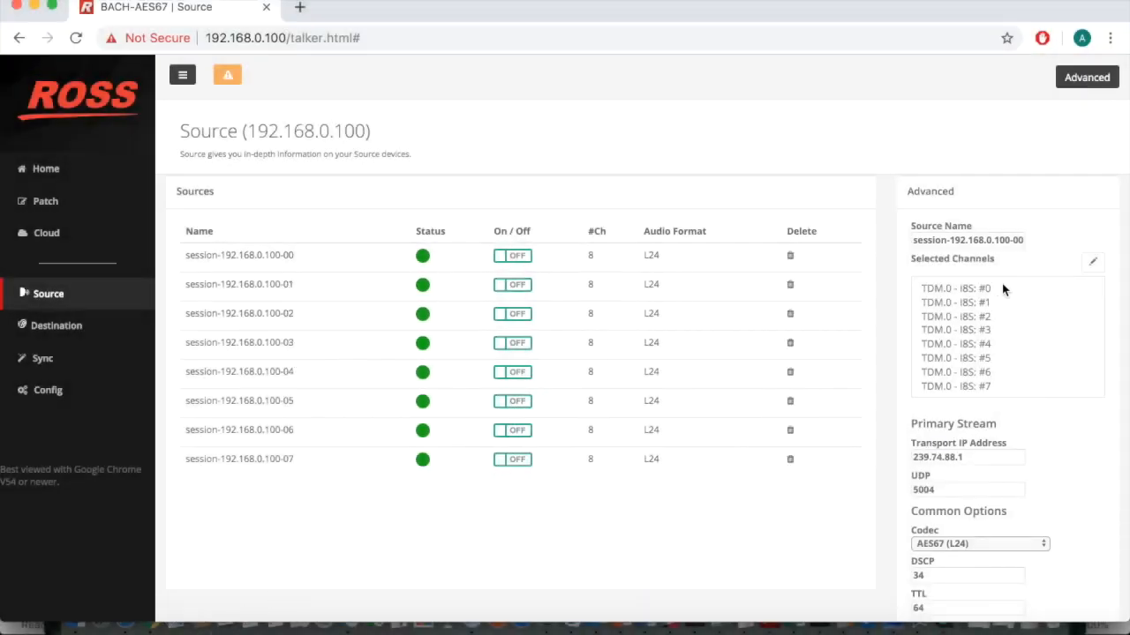
# Step: Set the primary stream's transport IP address of source session-192.168.0.100-00 to 239.74.8.10 and update the source
pyautogui.click(985, 456)
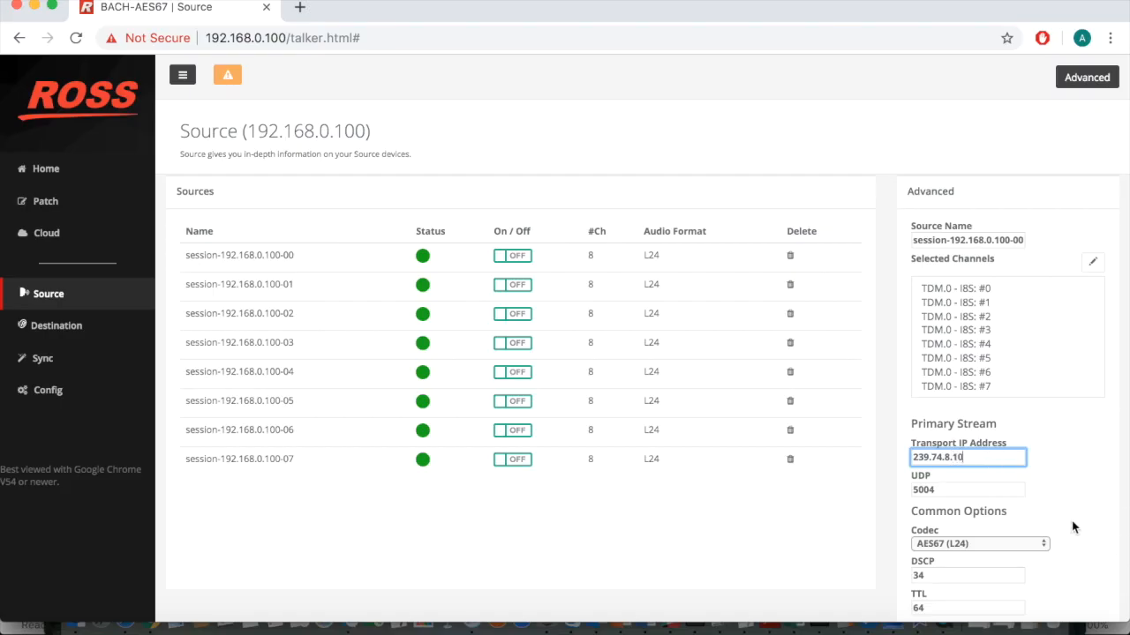
pyautogui.scroll(-2, 1072, 524)
pyautogui.click(968, 416)
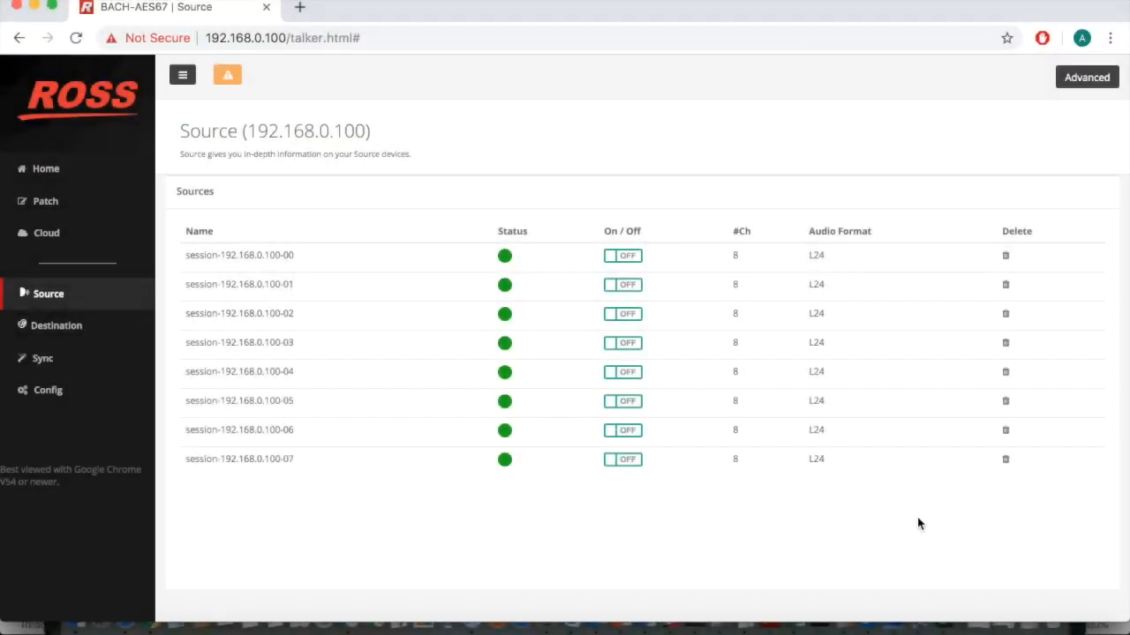
# Step: Delete source session-192.168.0.100-07 and set up a new source named New with channels TDM.7 - I8S #56 to #63
pyautogui.click(1005, 459)
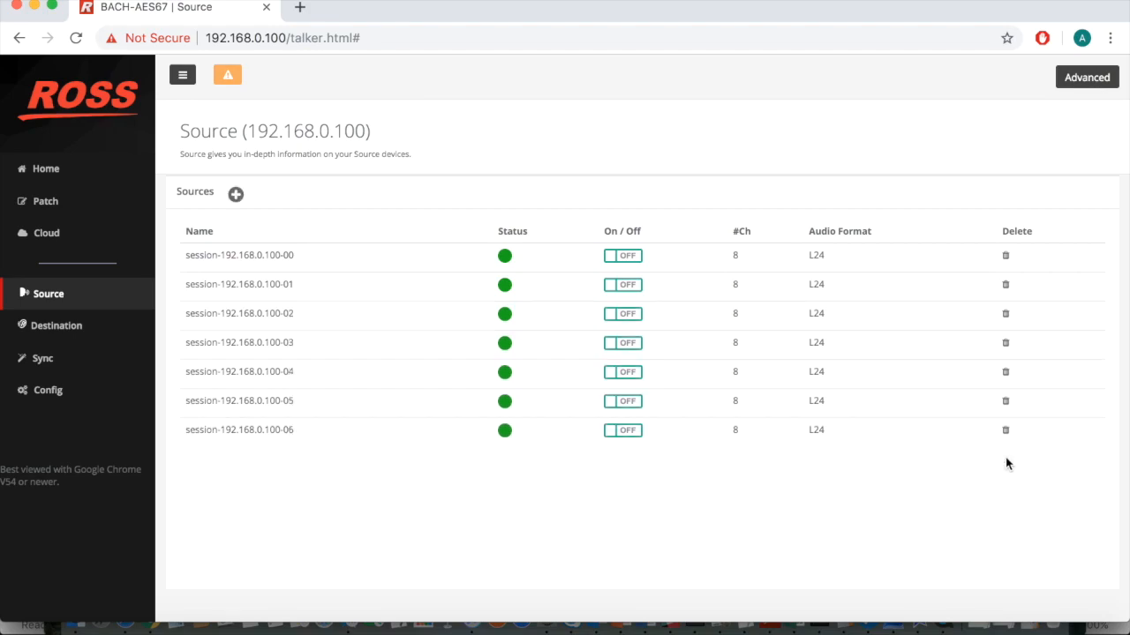
pyautogui.click(235, 195)
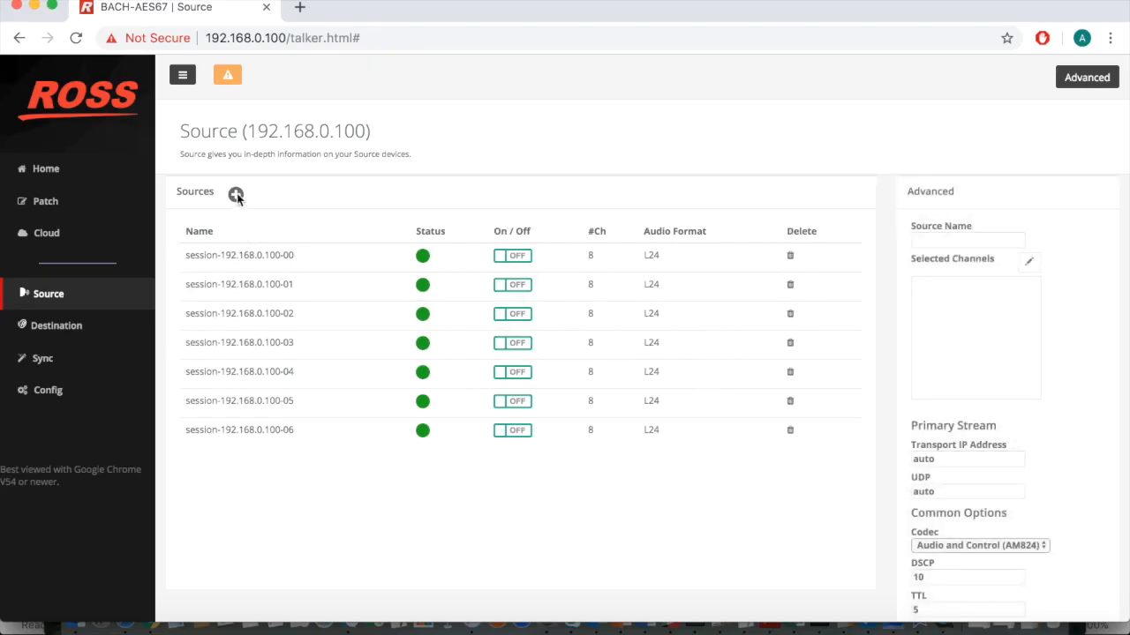
pyautogui.click(942, 239)
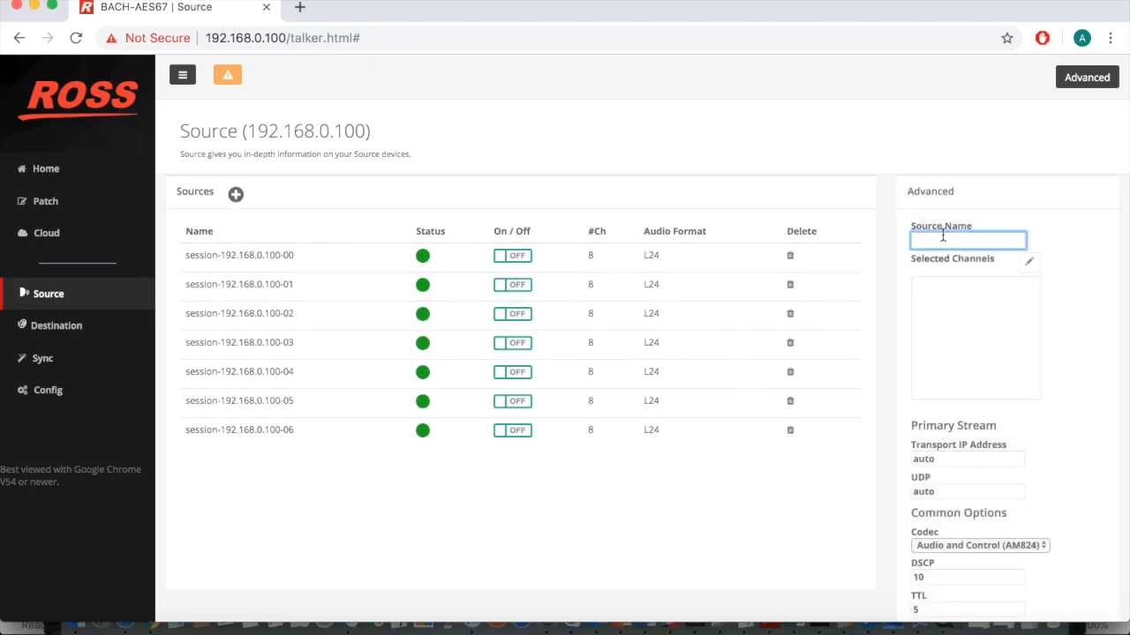
pyautogui.click(1029, 263)
pyautogui.click(1017, 277)
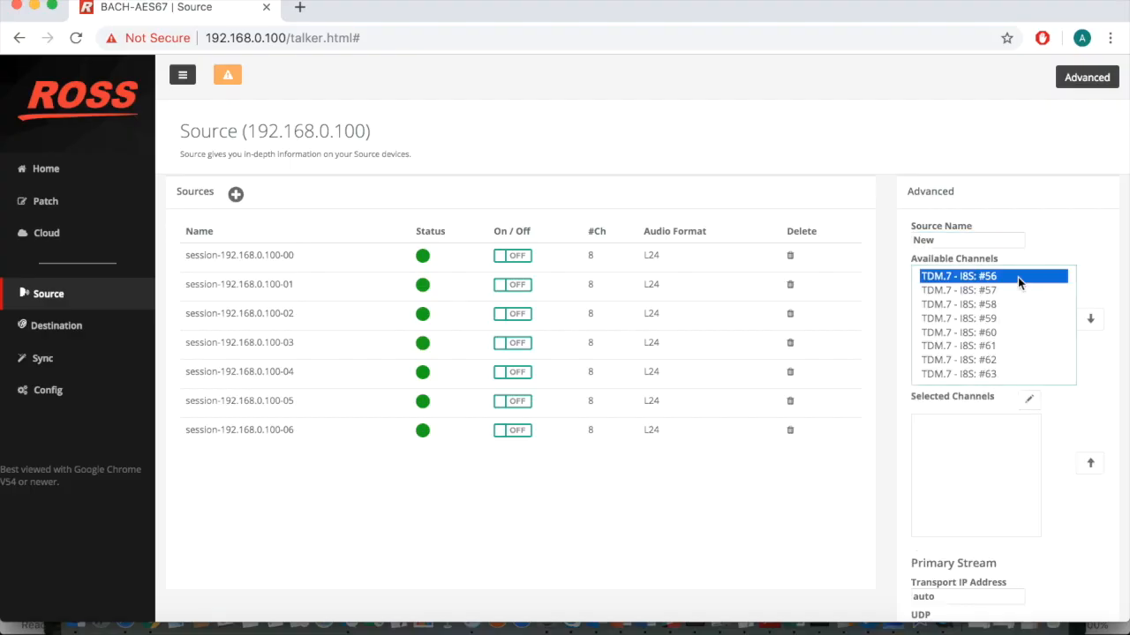
pyautogui.keyDown('shift'); pyautogui.click(1009, 377); pyautogui.keyUp('shift')
pyautogui.click(1090, 318)
pyautogui.scroll(-5, 1085, 424)
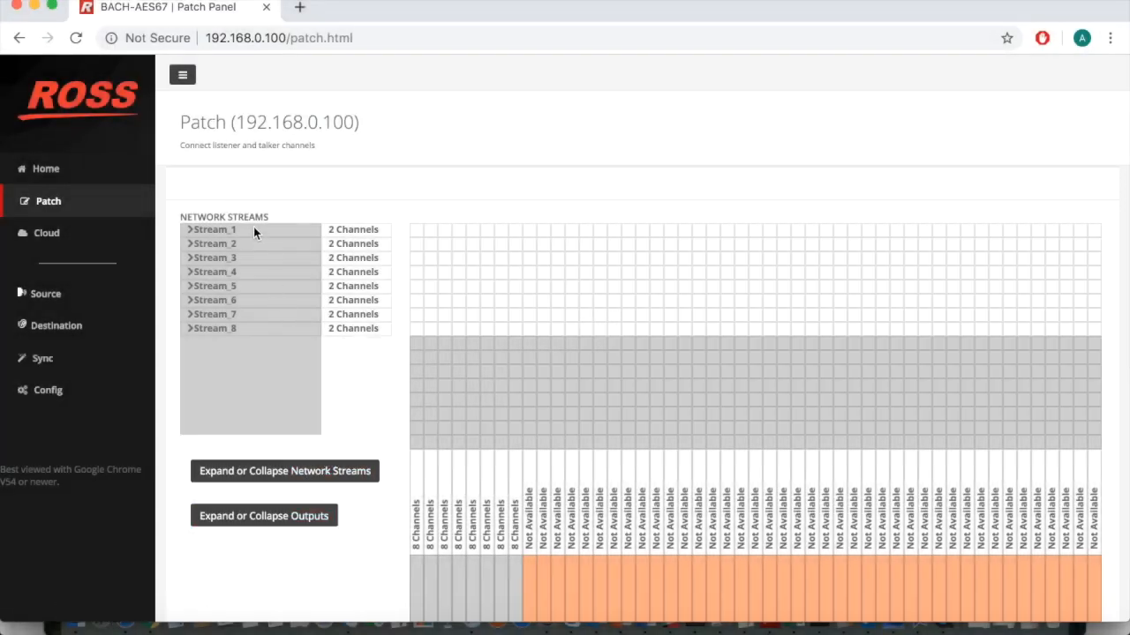
# Step: On the Patch page, check the channels of Stream_1 and output TDM.0 - I8S, and patch Stream_1 to TDM.0 - I8S
pyautogui.click(191, 232)
pyautogui.click(191, 232)
pyautogui.scroll(-3, 391, 562)
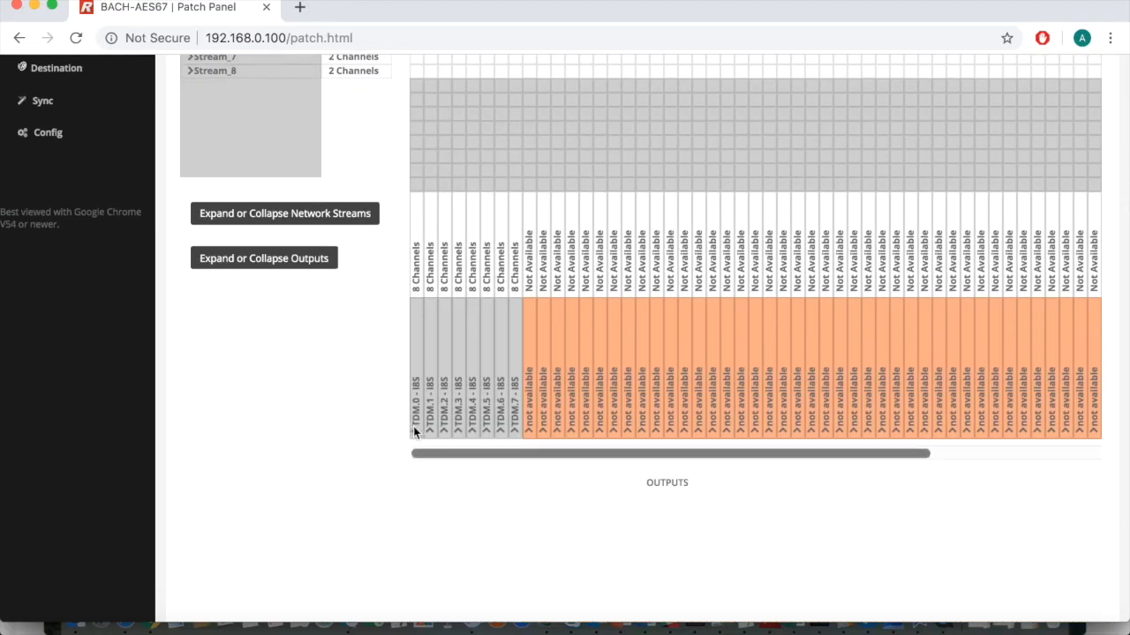
pyautogui.click(411, 429)
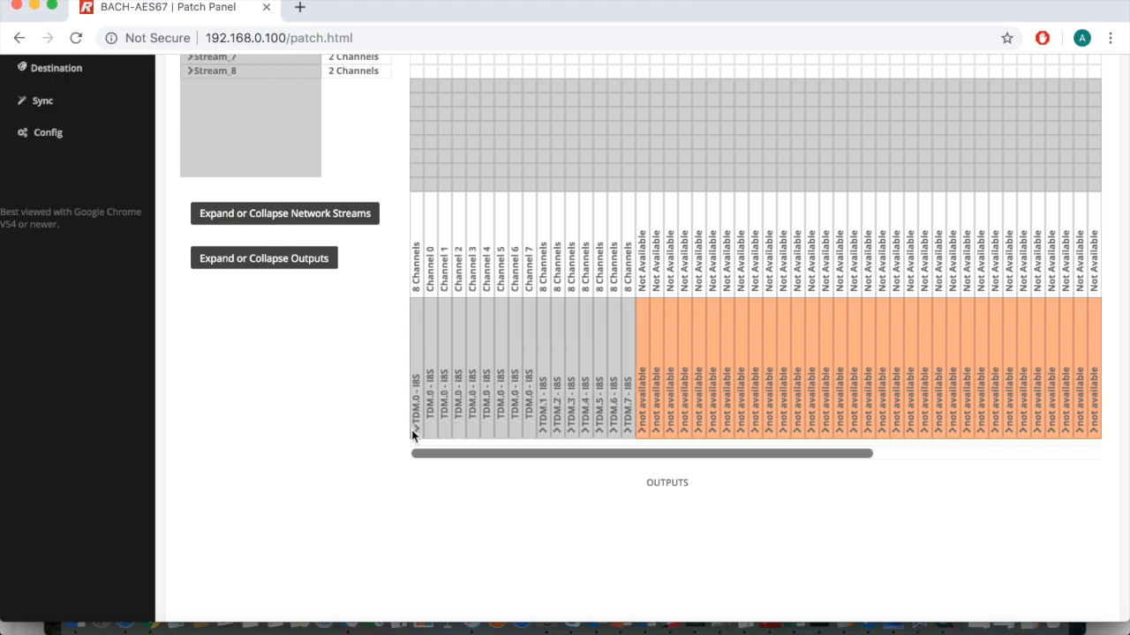
pyautogui.click(411, 430)
pyautogui.scroll(3, 372, 403)
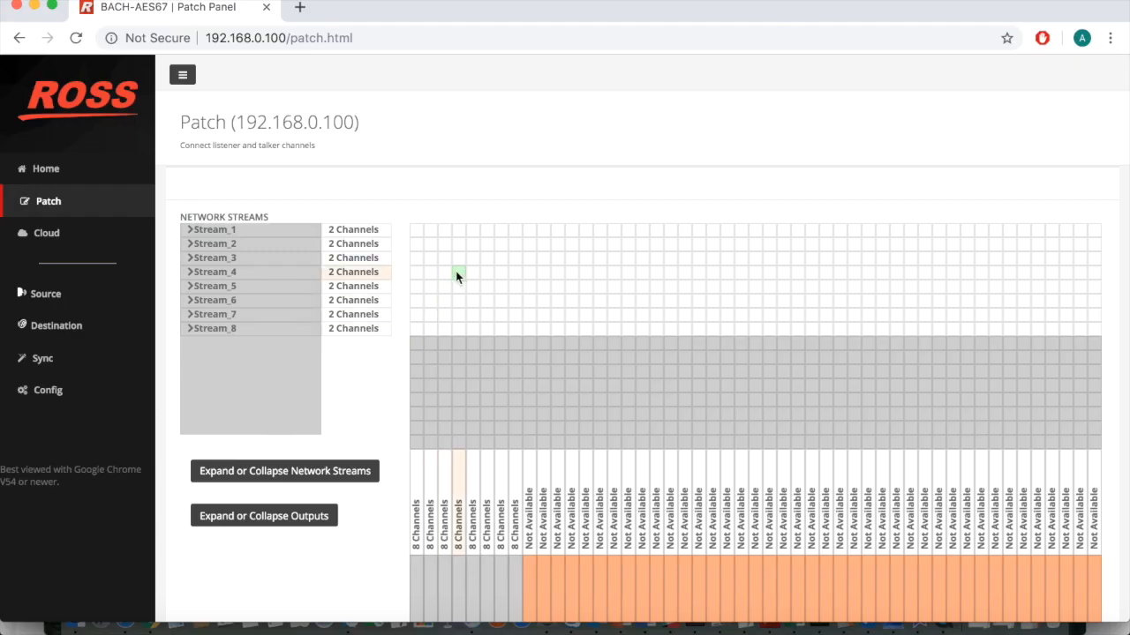
pyautogui.click(444, 273)
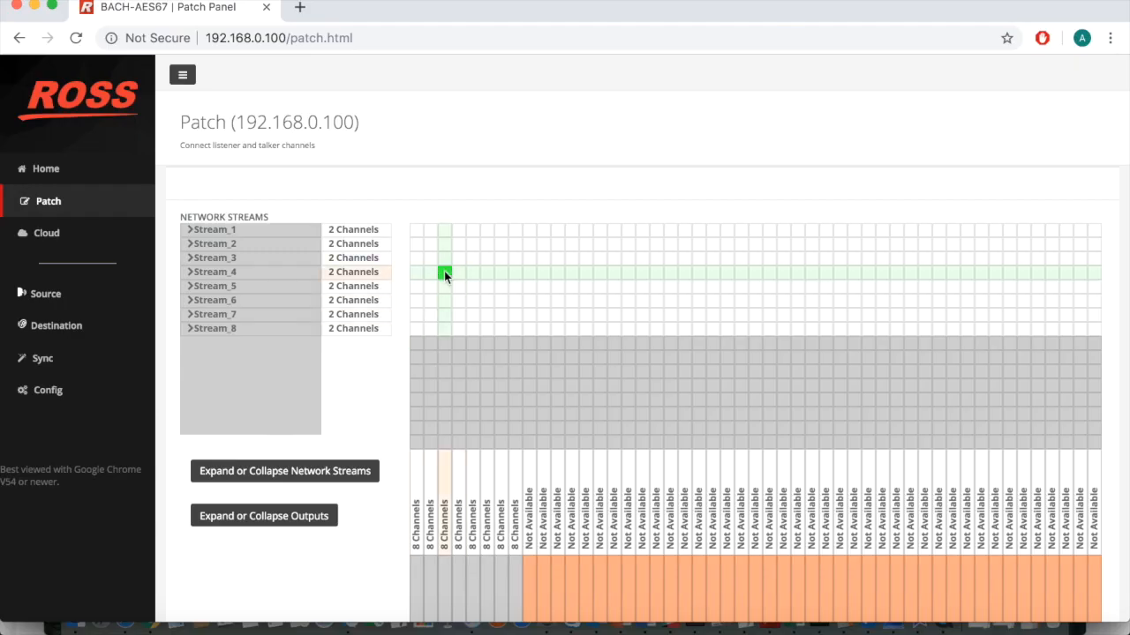
# Step: On the Destination page, rename Stream_1->TDM.0 - I8S as Dest1, check its available channels and update the destination
pyautogui.click(71, 333)
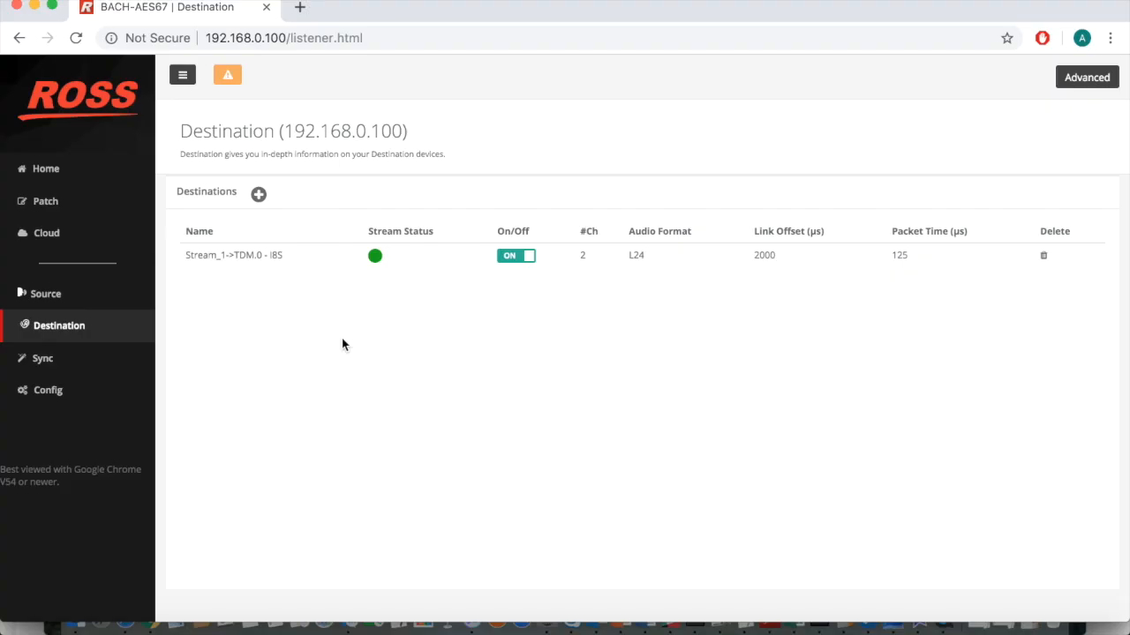
pyautogui.click(274, 255)
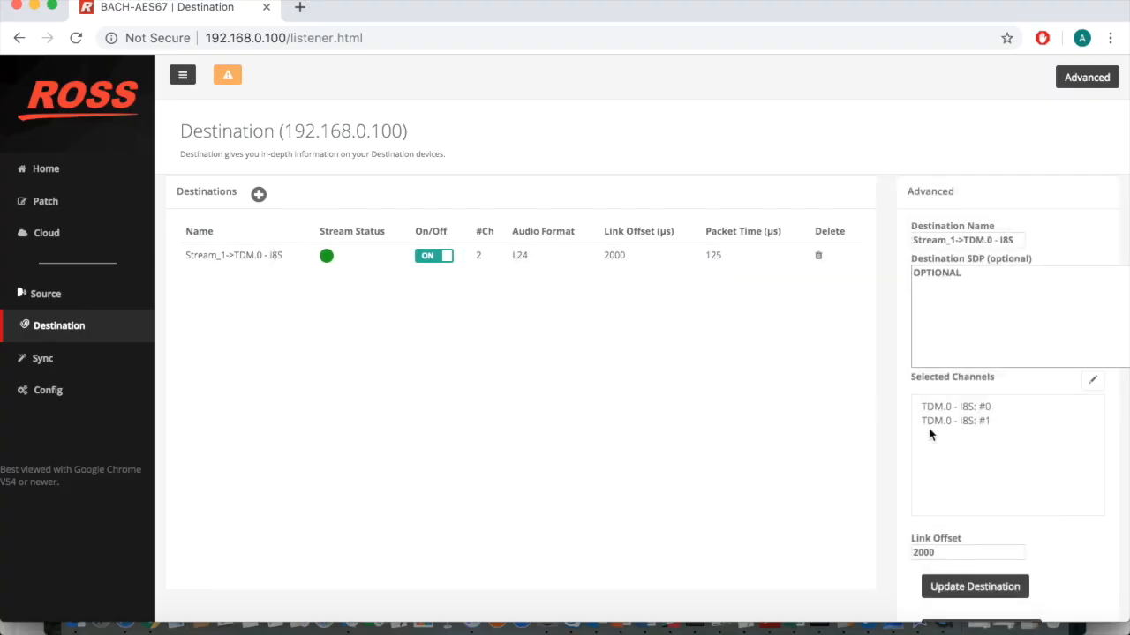
pyautogui.scroll(-2, 1012, 437)
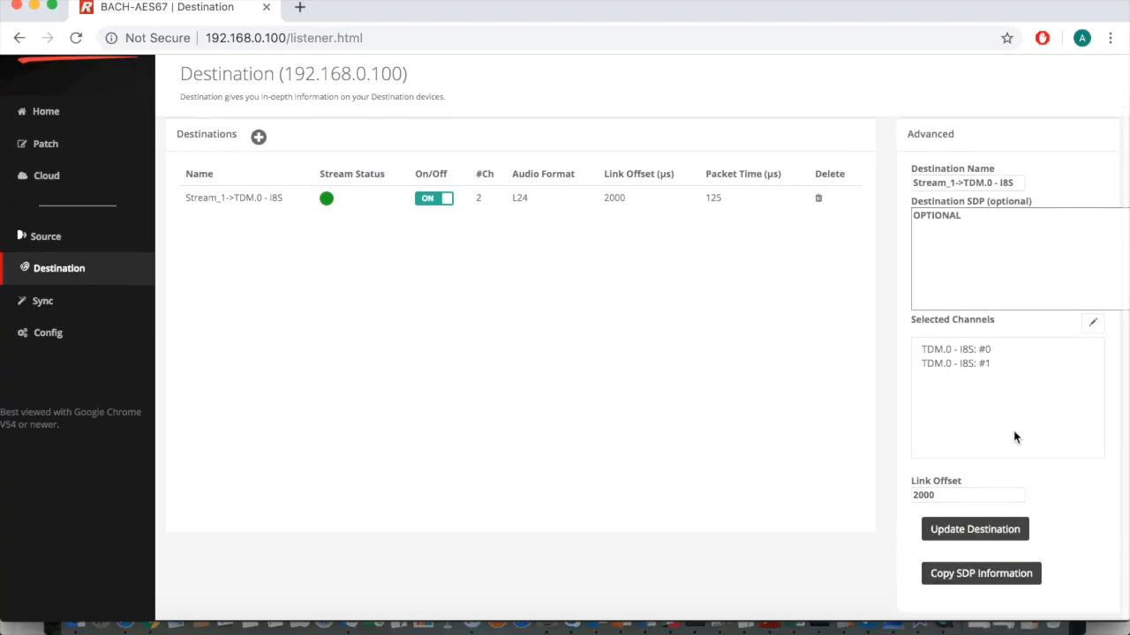
pyautogui.moveTo(1014, 185); pyautogui.dragTo(904, 183)
pyautogui.write('Dest1')
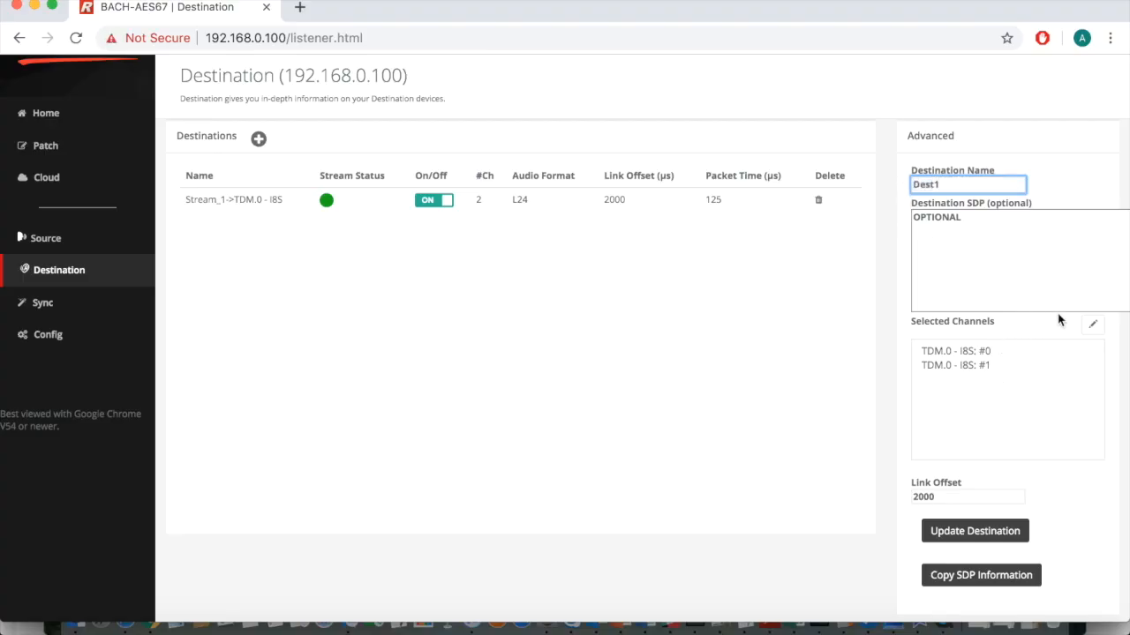
pyautogui.click(1092, 324)
pyautogui.scroll(-3, 1026, 418)
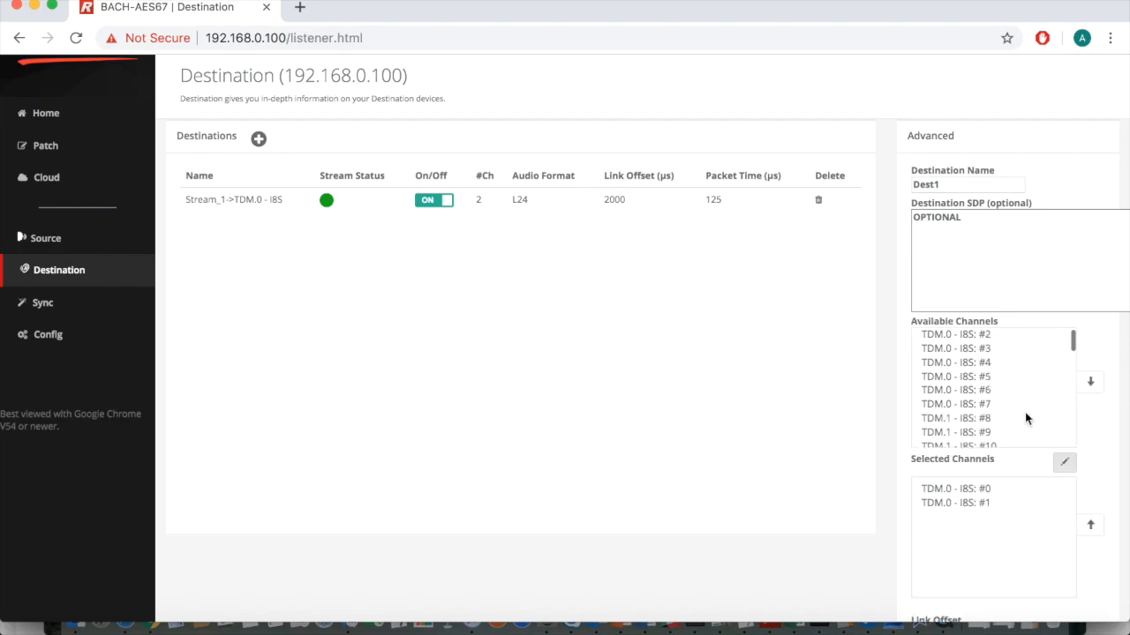
pyautogui.scroll(1, 1026, 418)
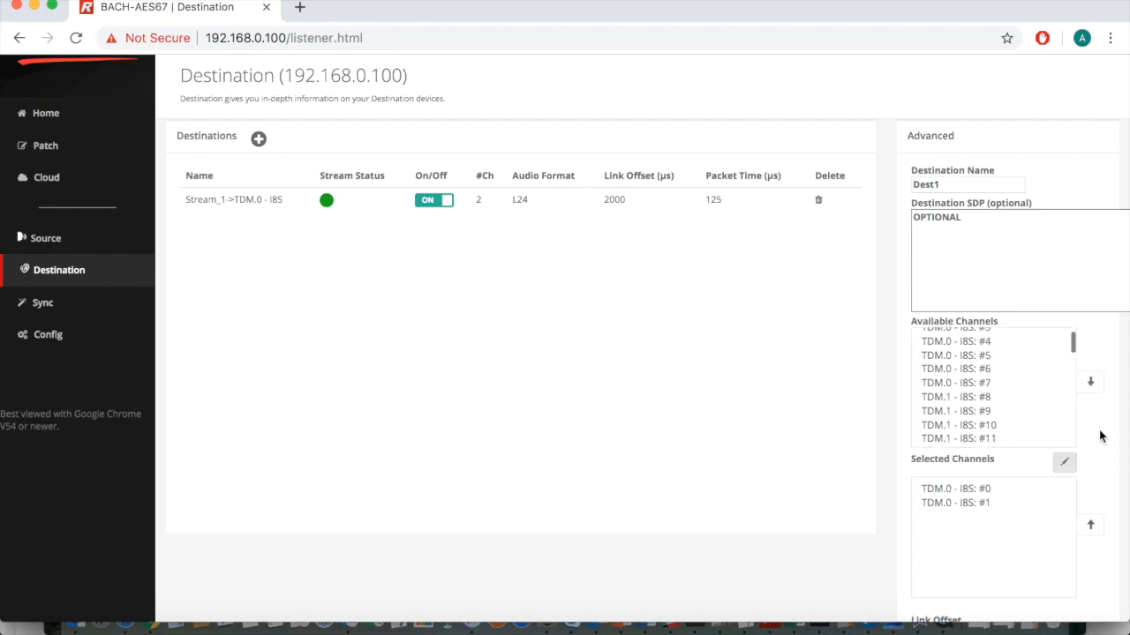
pyautogui.scroll(-3, 1102, 436)
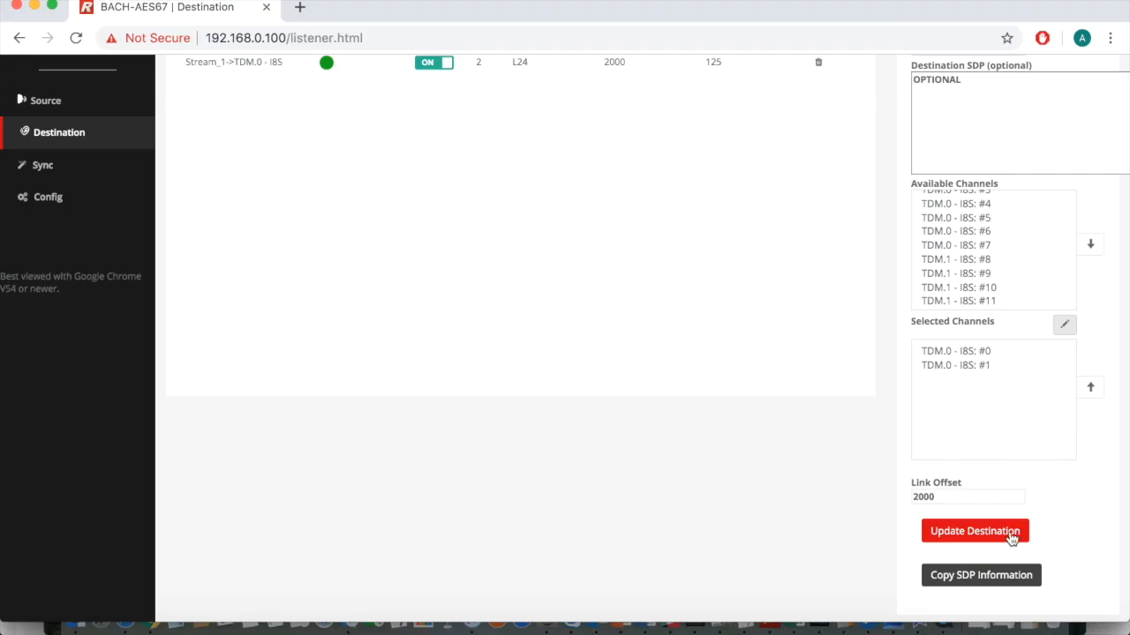
pyautogui.click(1010, 535)
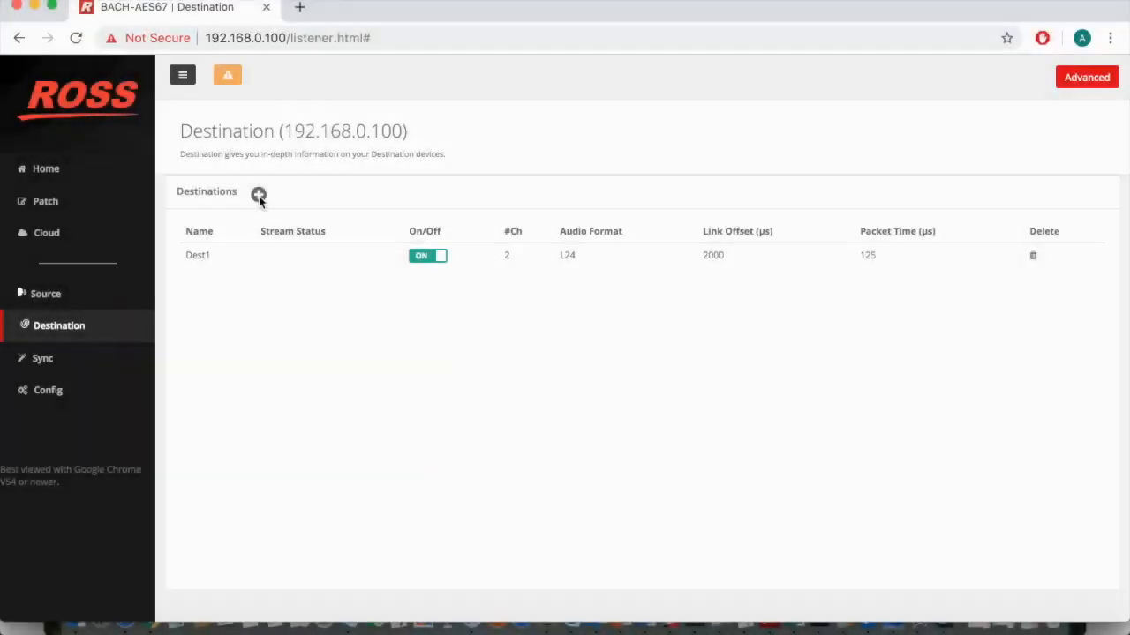
# Step: Start a new destination named Dest2 with Stream_3 as its source, leaving the optional SDP field empty
pyautogui.click(259, 195)
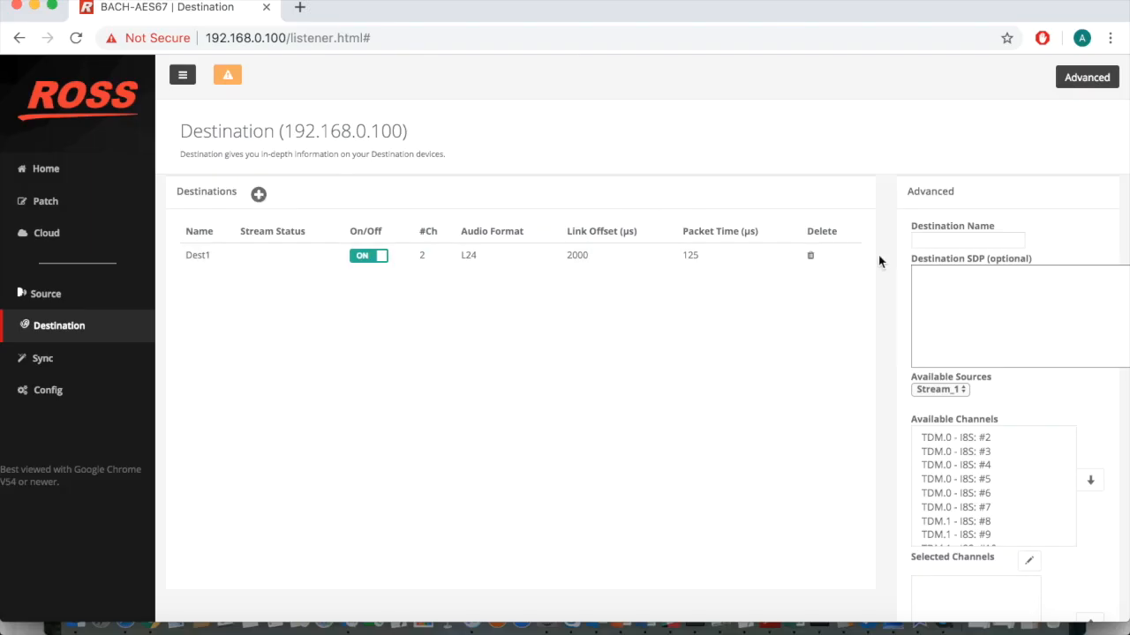
pyautogui.click(927, 240)
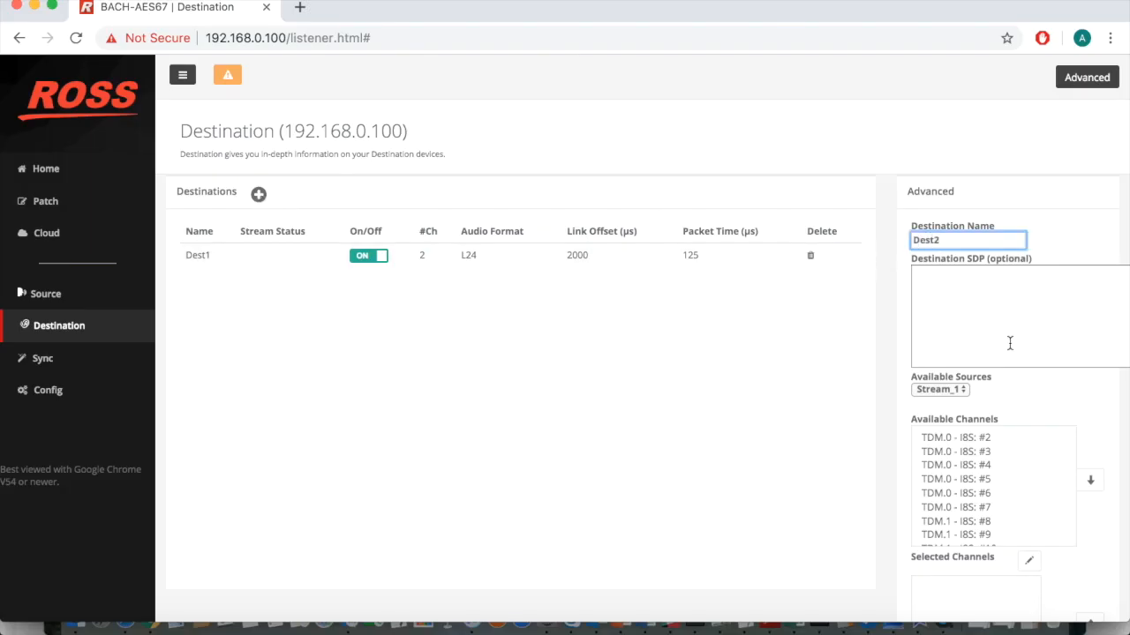
pyautogui.click(986, 289)
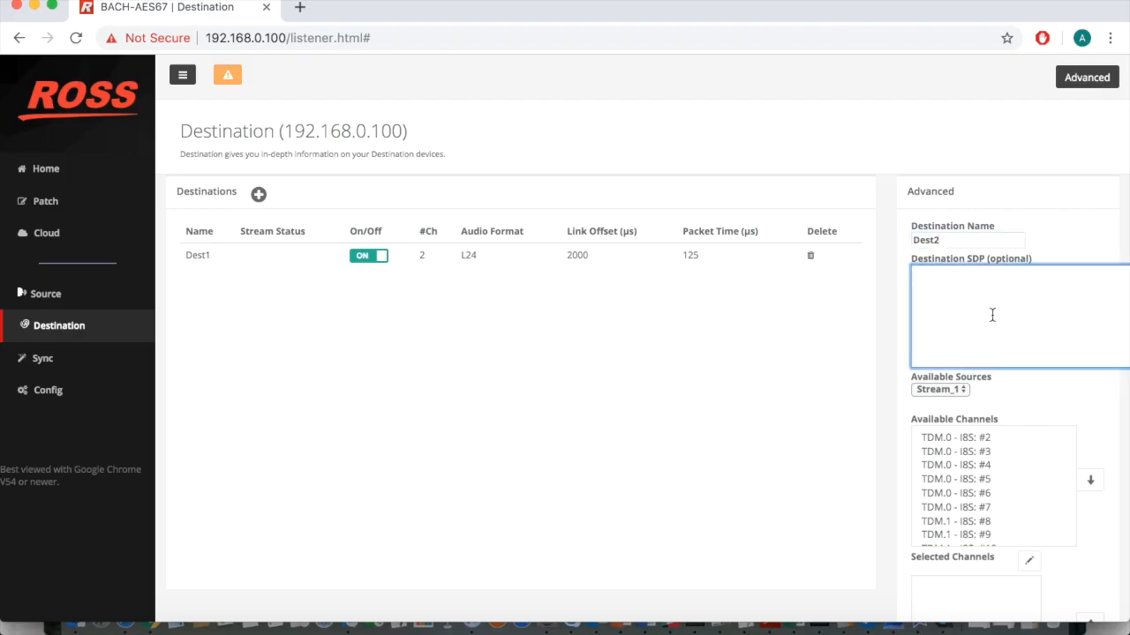
pyautogui.click(964, 392)
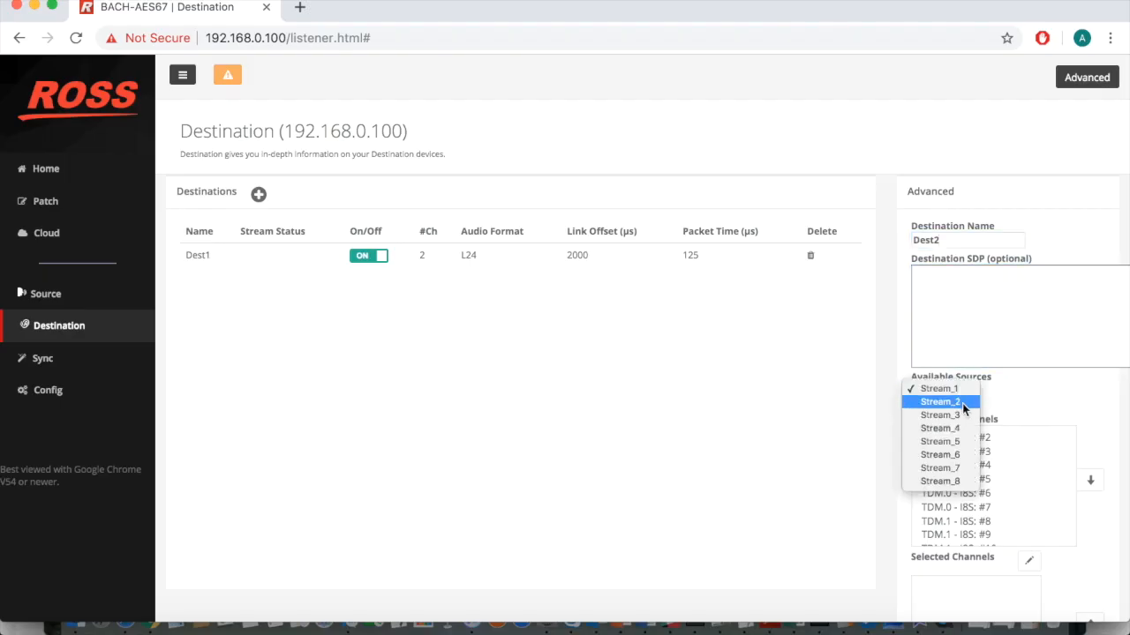
pyautogui.click(961, 414)
# Step: Assign channels TDM.0 - I8S #2 and #3 to Dest2 and add the destination
pyautogui.click(980, 438)
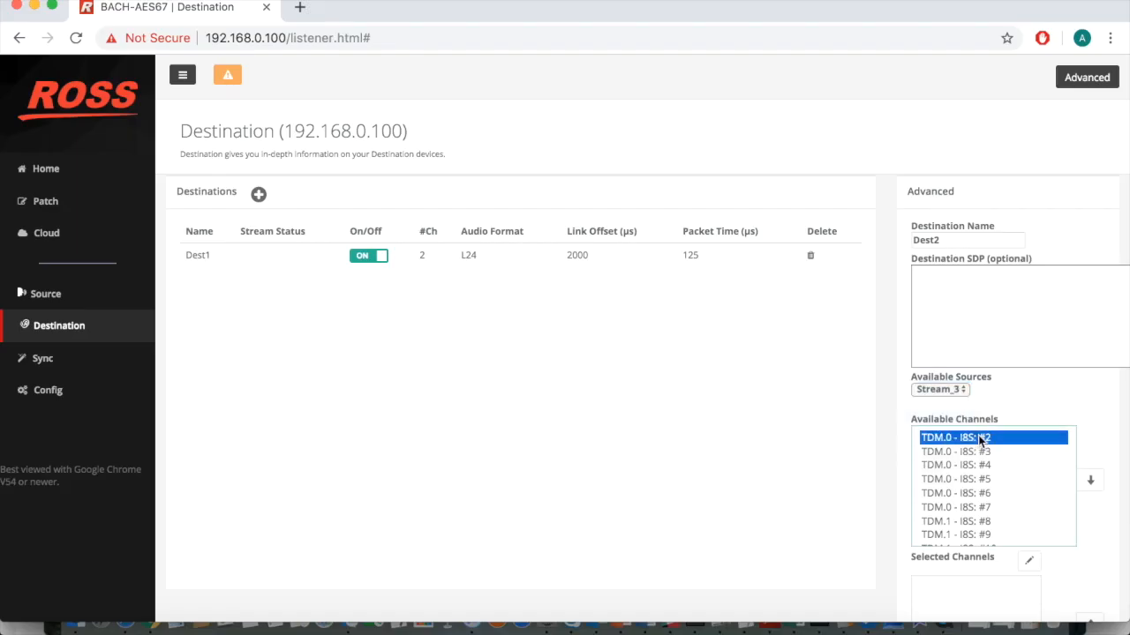
pyautogui.keyDown('shift'); pyautogui.click(986, 453); pyautogui.keyUp('shift')
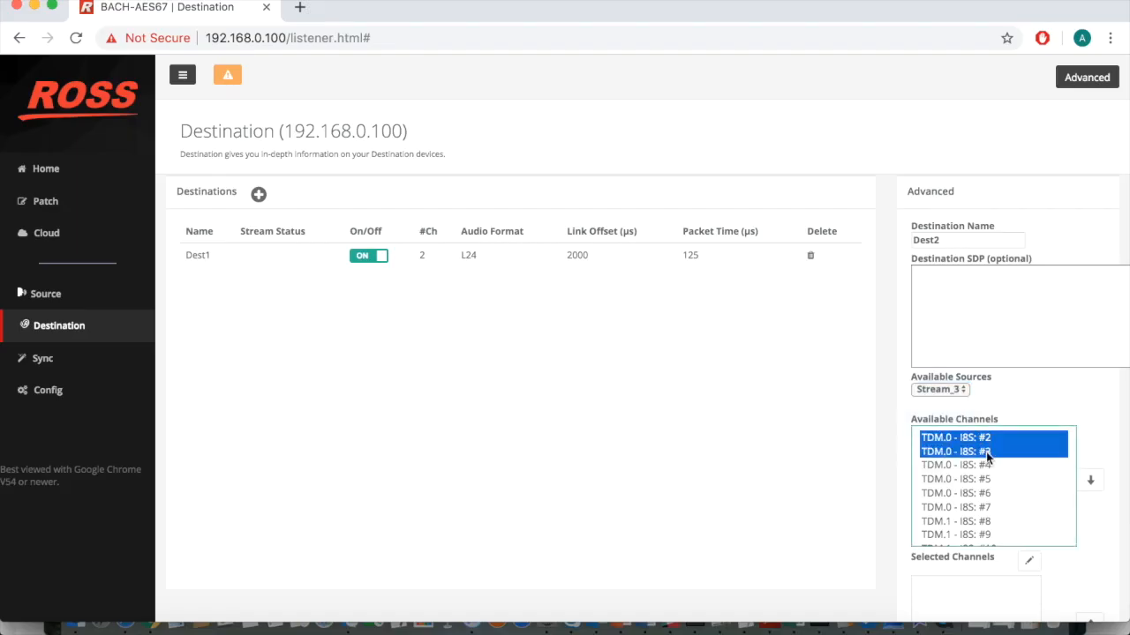
pyautogui.click(1090, 480)
pyautogui.scroll(-5, 1090, 416)
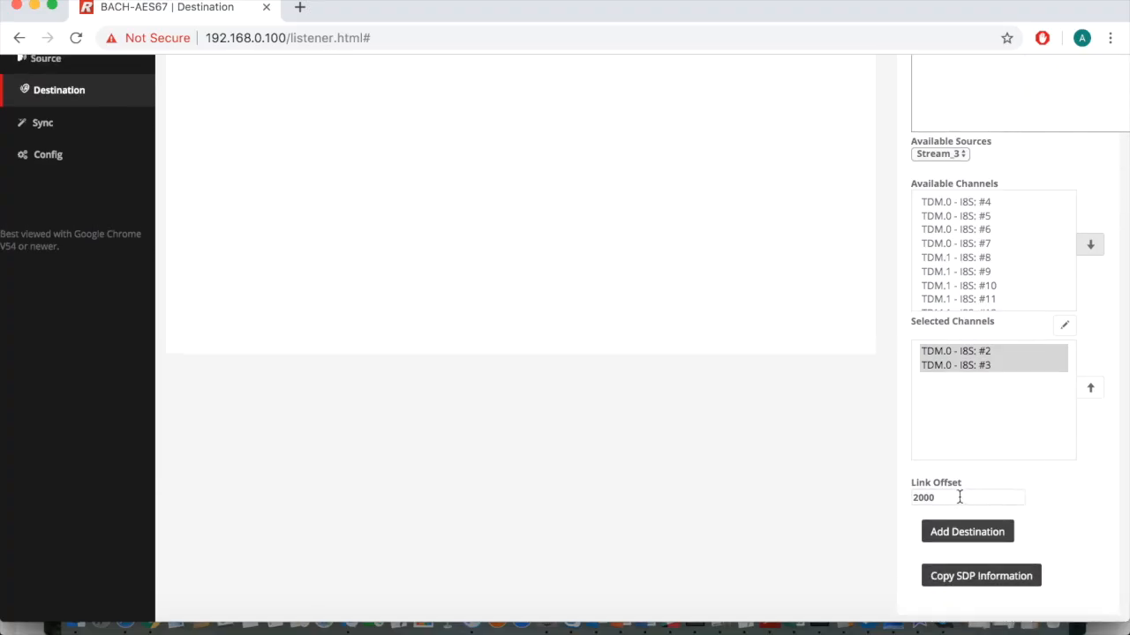
pyautogui.click(960, 497)
pyautogui.click(949, 537)
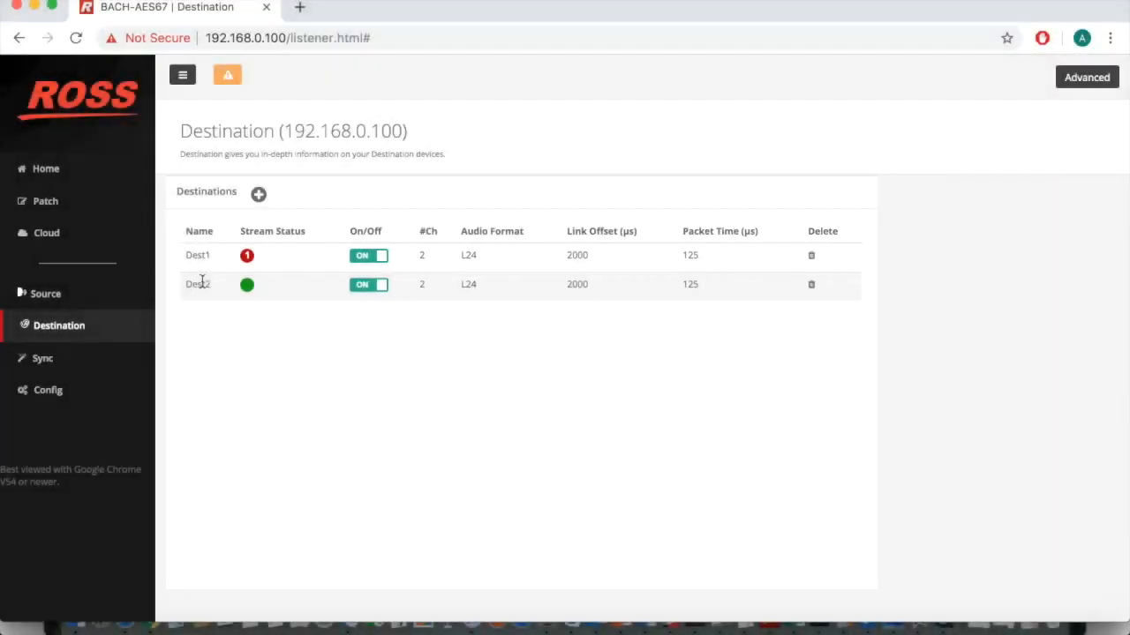
# Step: Open the advanced details of destination Dest2 and select the text of its SDP information
pyautogui.click(202, 281)
pyautogui.scroll(-4, 1099, 500)
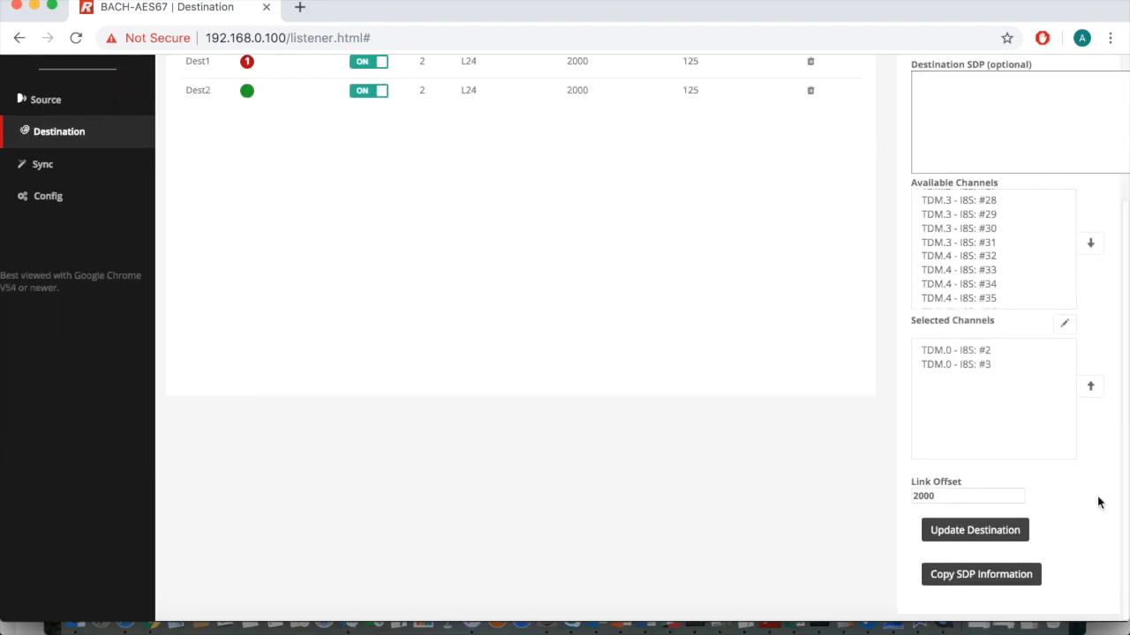
pyautogui.click(994, 578)
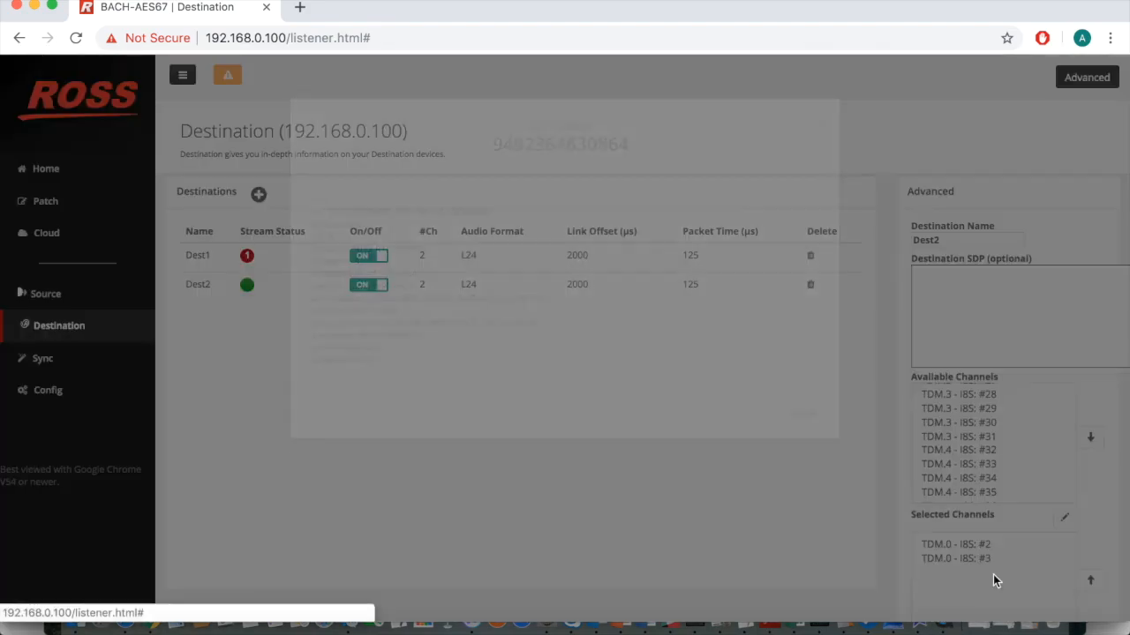
pyautogui.moveTo(373, 354); pyautogui.dragTo(291, 169)
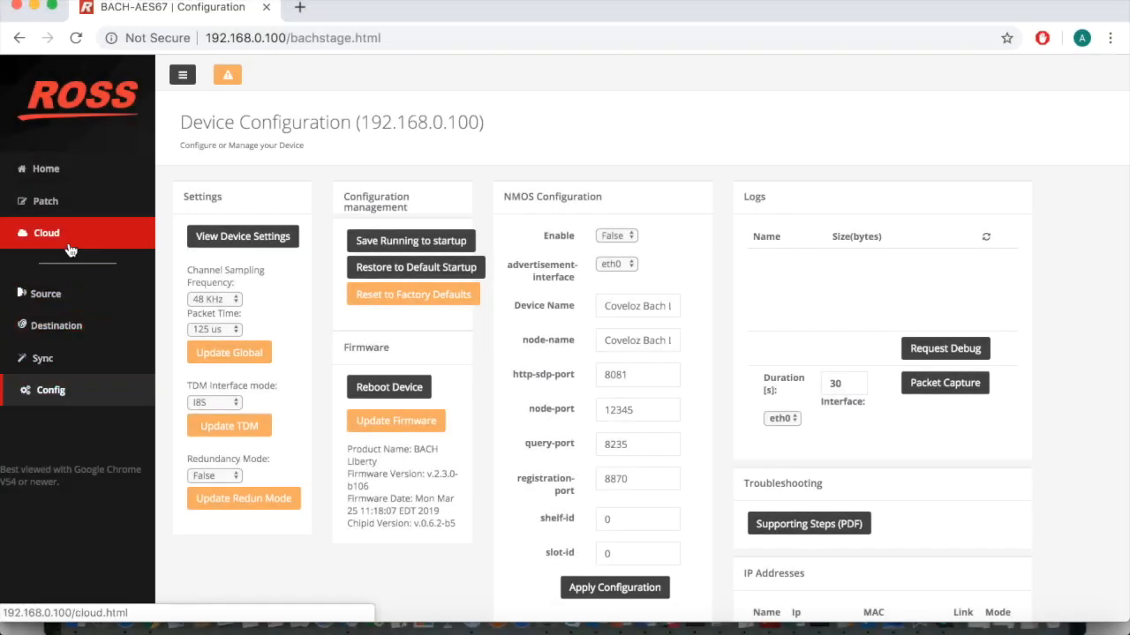
# Step: View the Cloud page, and examine the session details and SDP information of source session-192.168.0.100-00 on the Home page
pyautogui.click(71, 240)
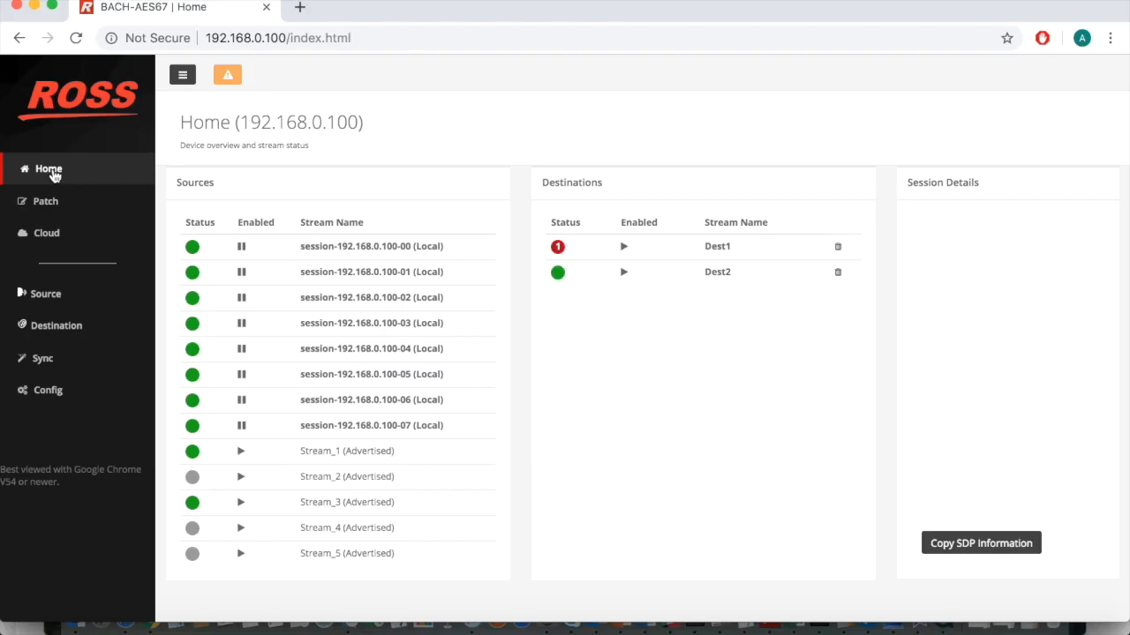
pyautogui.click(205, 250)
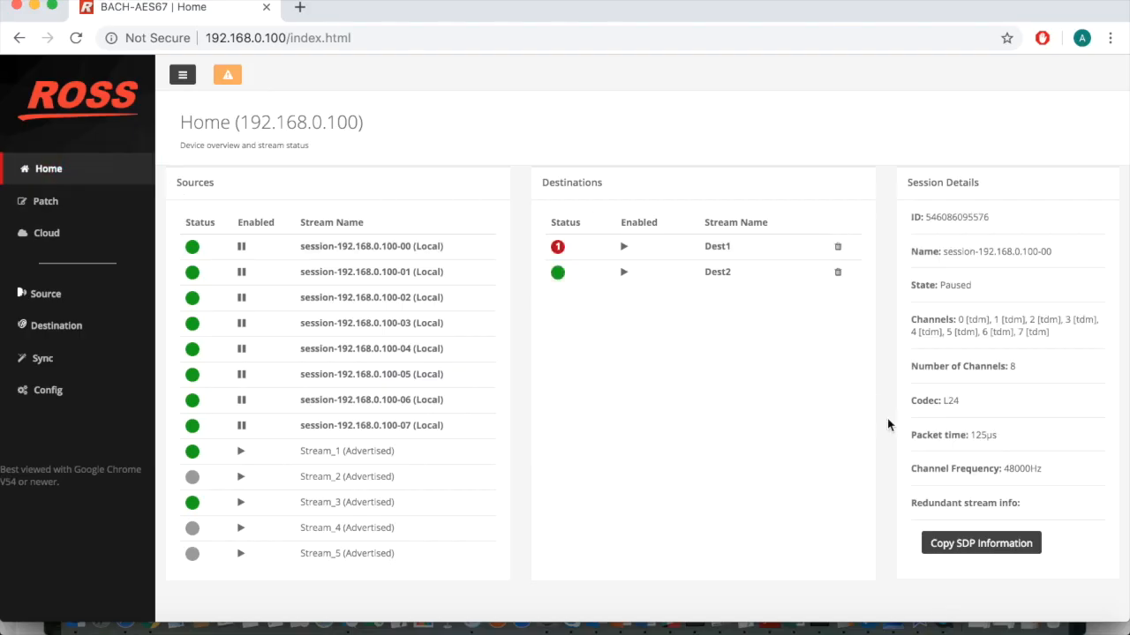
pyautogui.scroll(-5, 1008, 434)
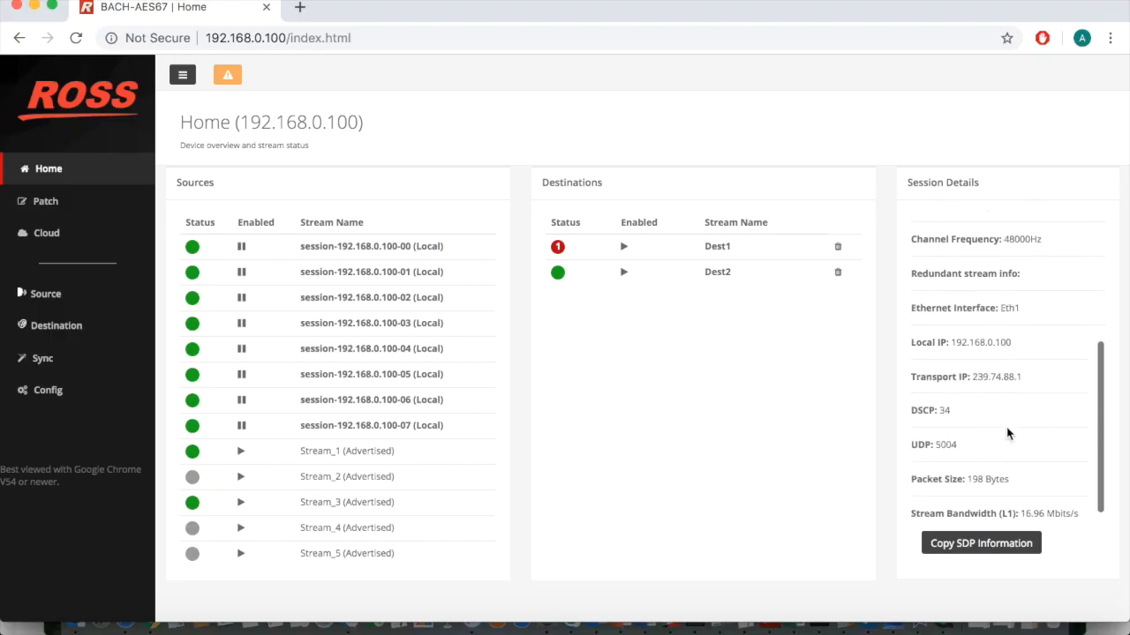
pyautogui.click(998, 544)
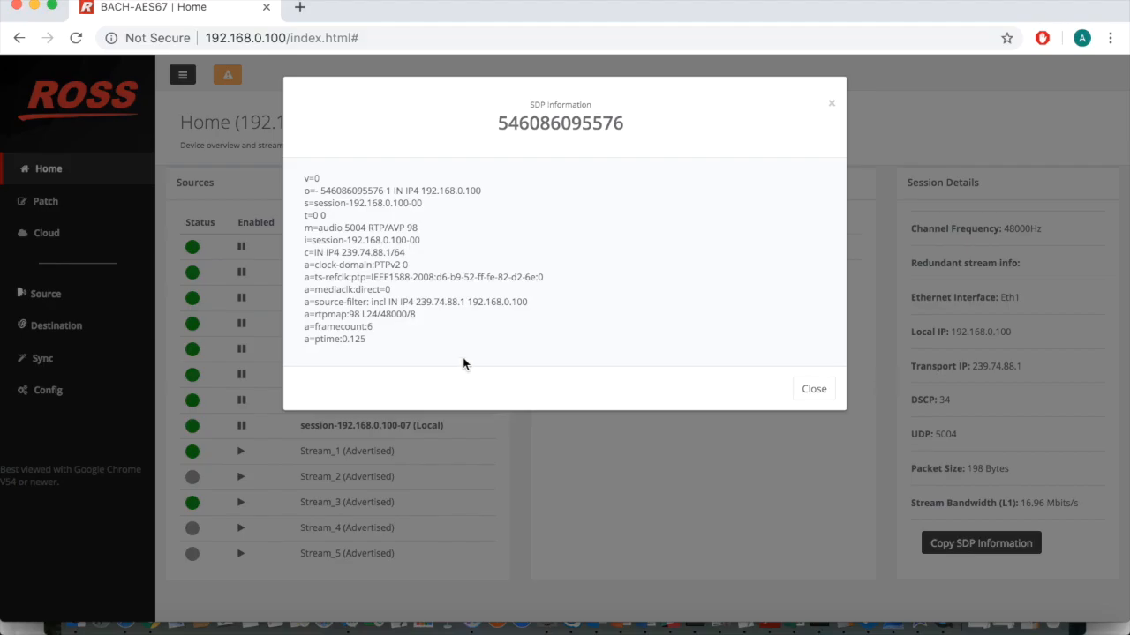
pyautogui.moveTo(382, 353); pyautogui.dragTo(378, 300)
# Step: Set the device's Redundancy Mode to True on the Config page, apply the update and reboot the device
pyautogui.click(62, 396)
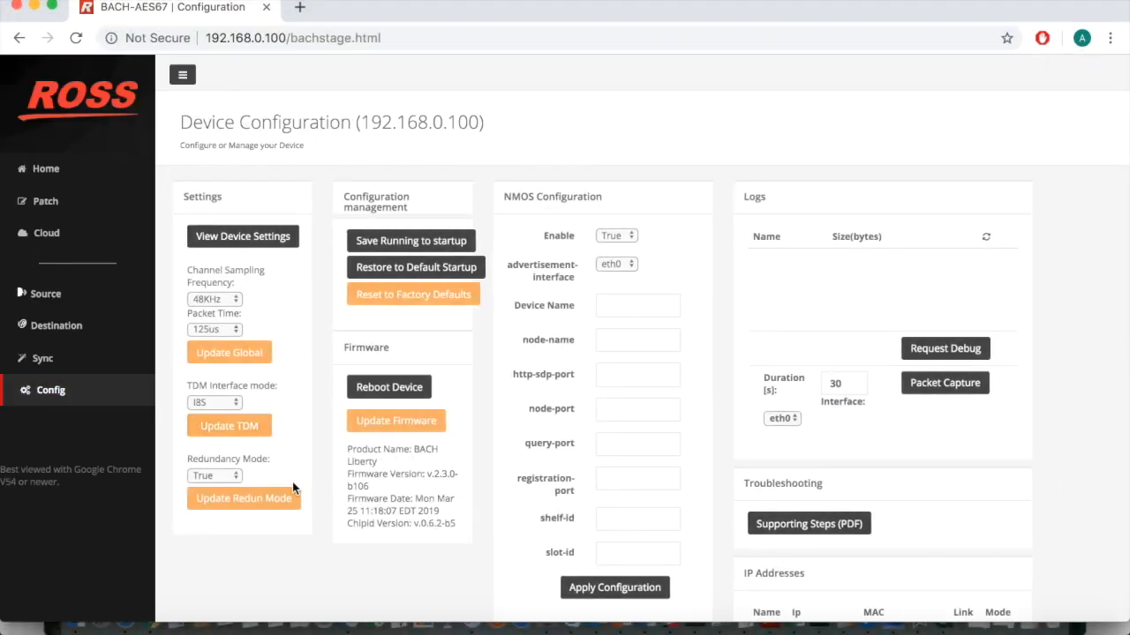
pyautogui.click(232, 478)
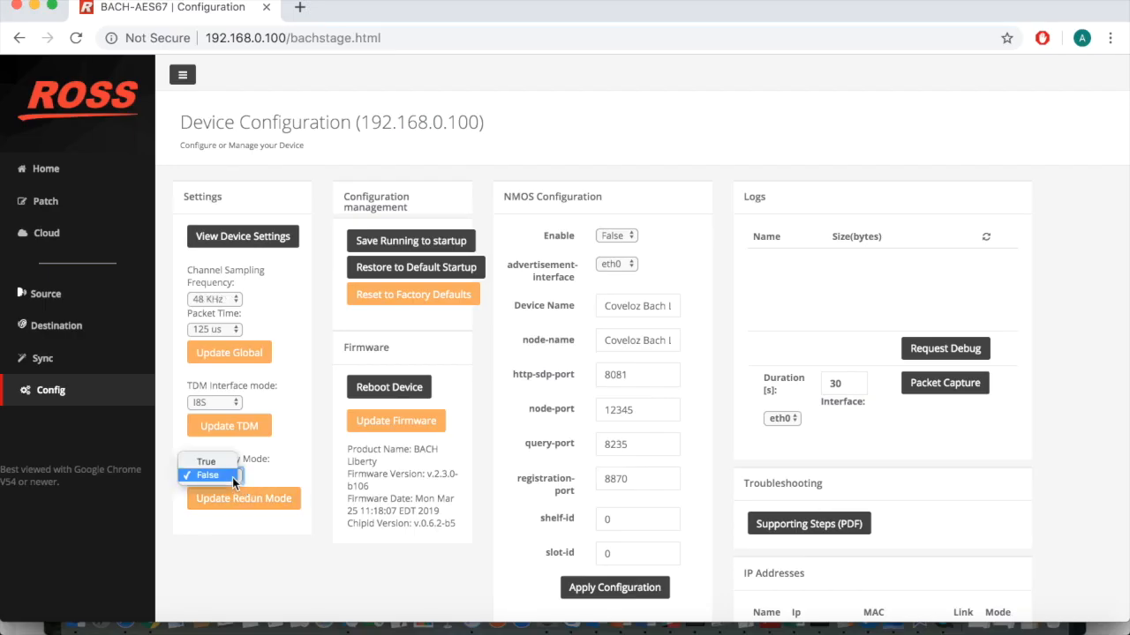
pyautogui.click(231, 465)
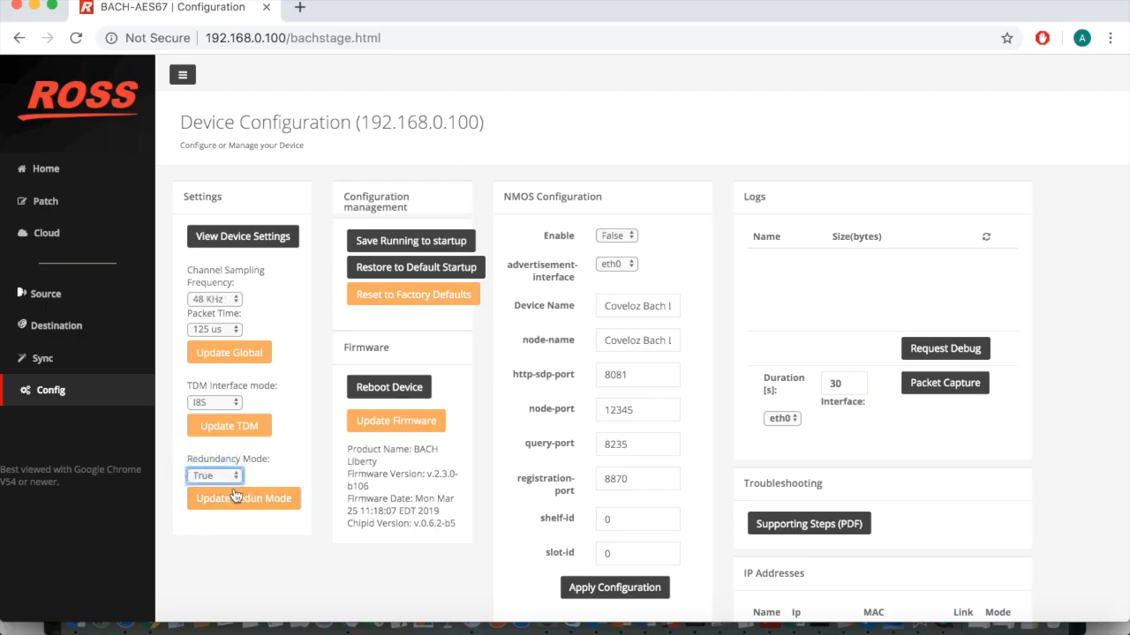
pyautogui.click(237, 501)
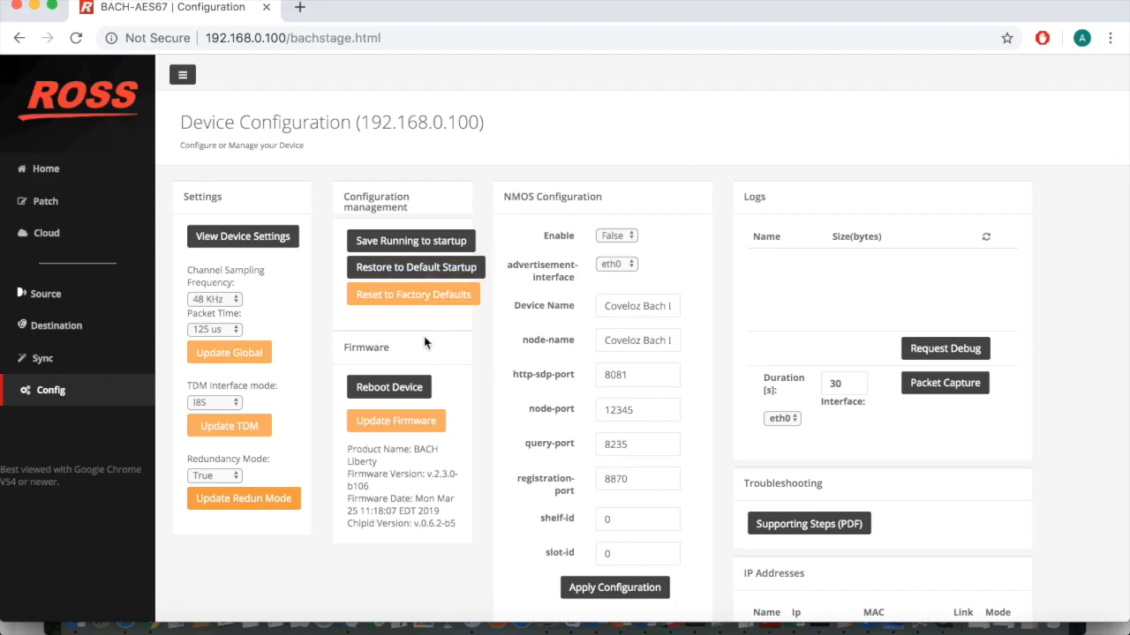
pyautogui.click(414, 393)
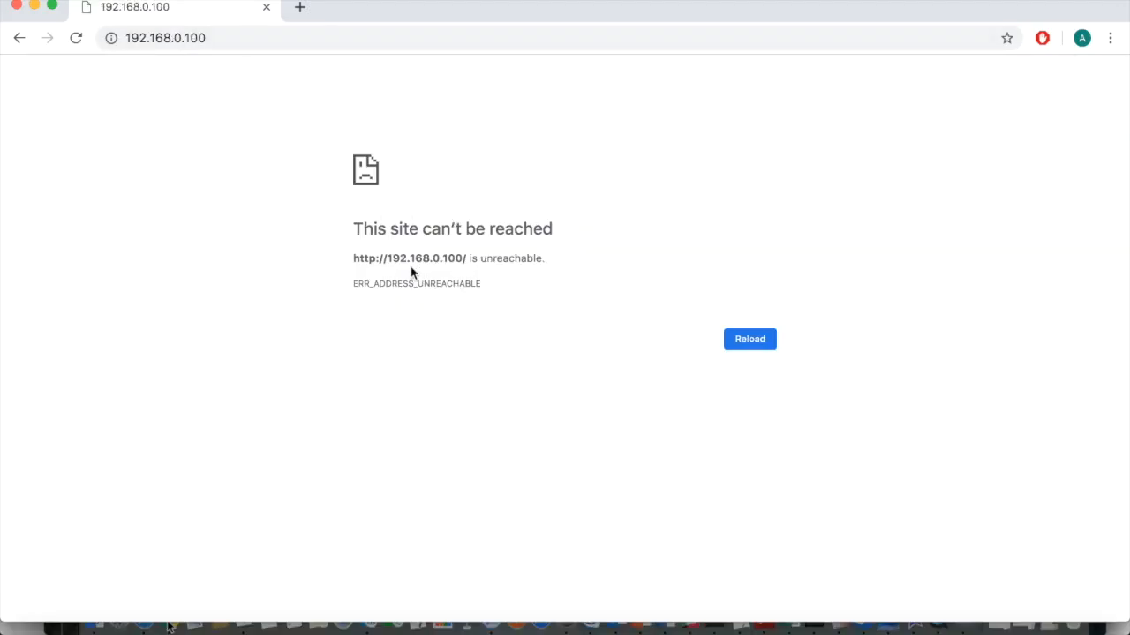
# Step: Switch to System Preferences, set the Thunderbolt Ethernet 2 IP address to 192.168.1.170, apply it and return to the browser
pyautogui.click(545, 626)
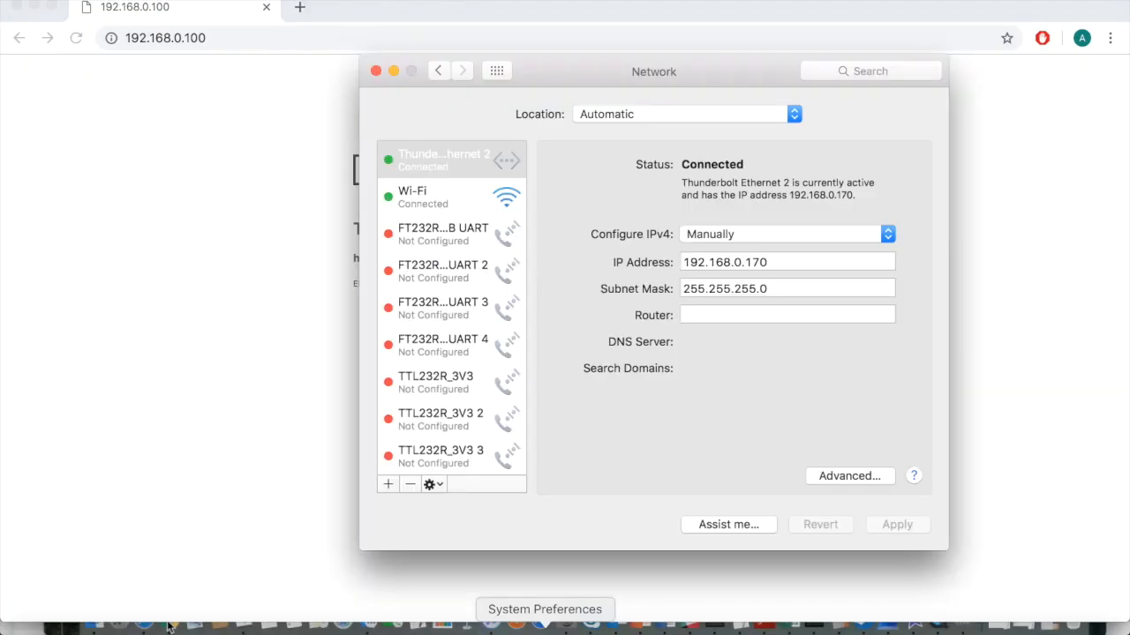
pyautogui.click(742, 264)
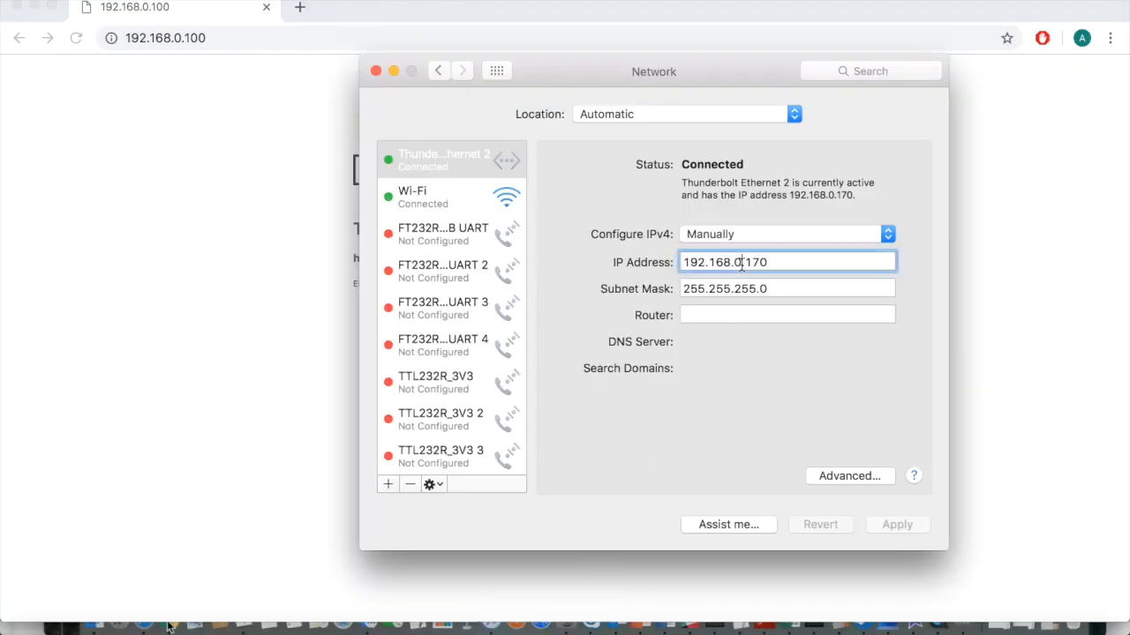
pyautogui.press('BackSpace')
pyautogui.write('1')
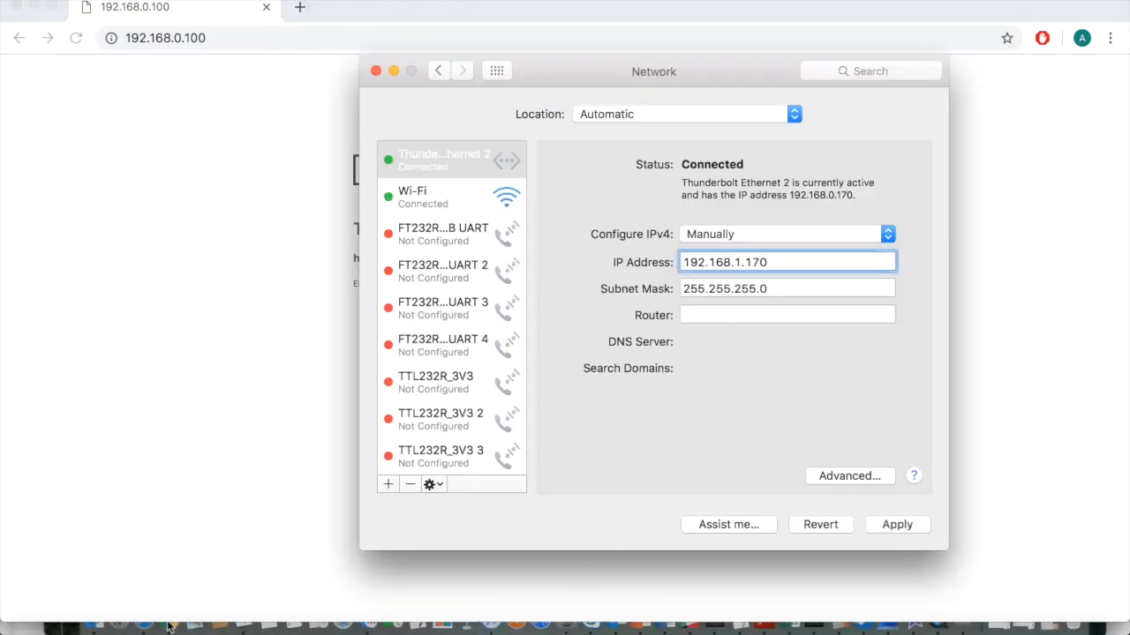
pyautogui.click(897, 524)
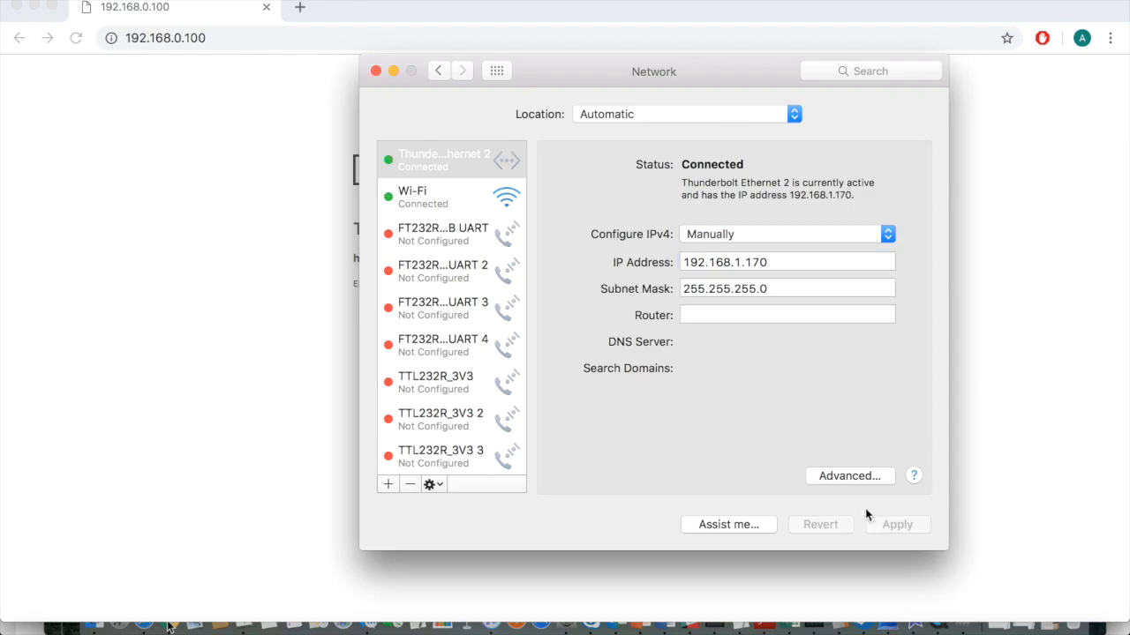
pyautogui.click(335, 375)
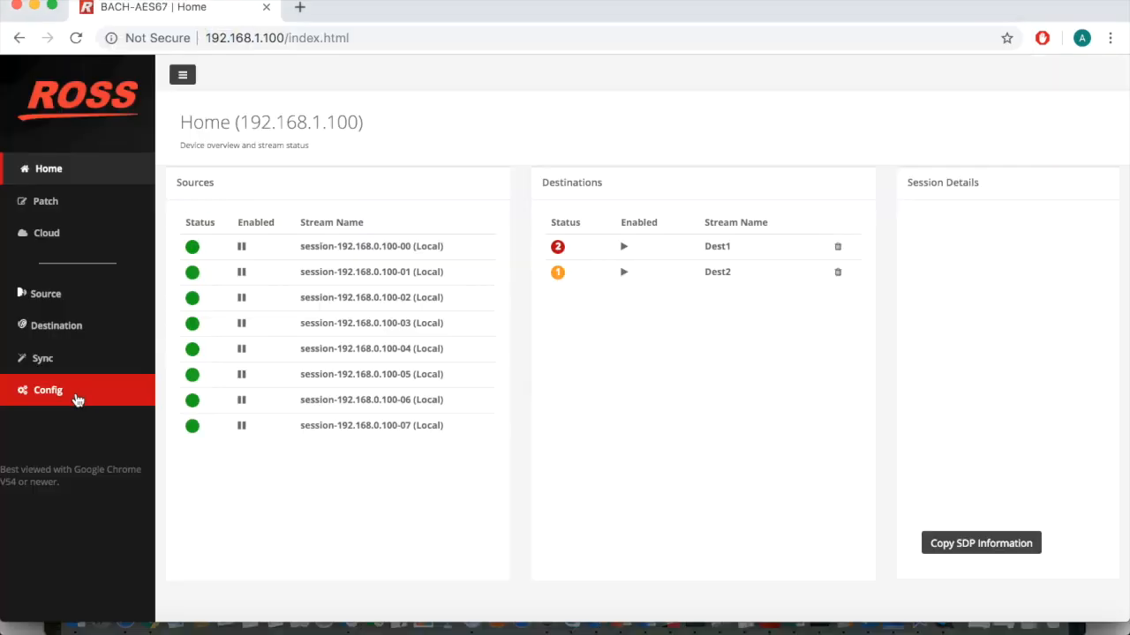
# Step: Examine the device's interface IP addresses and the ETH1 network settings on the Config page
pyautogui.click(76, 397)
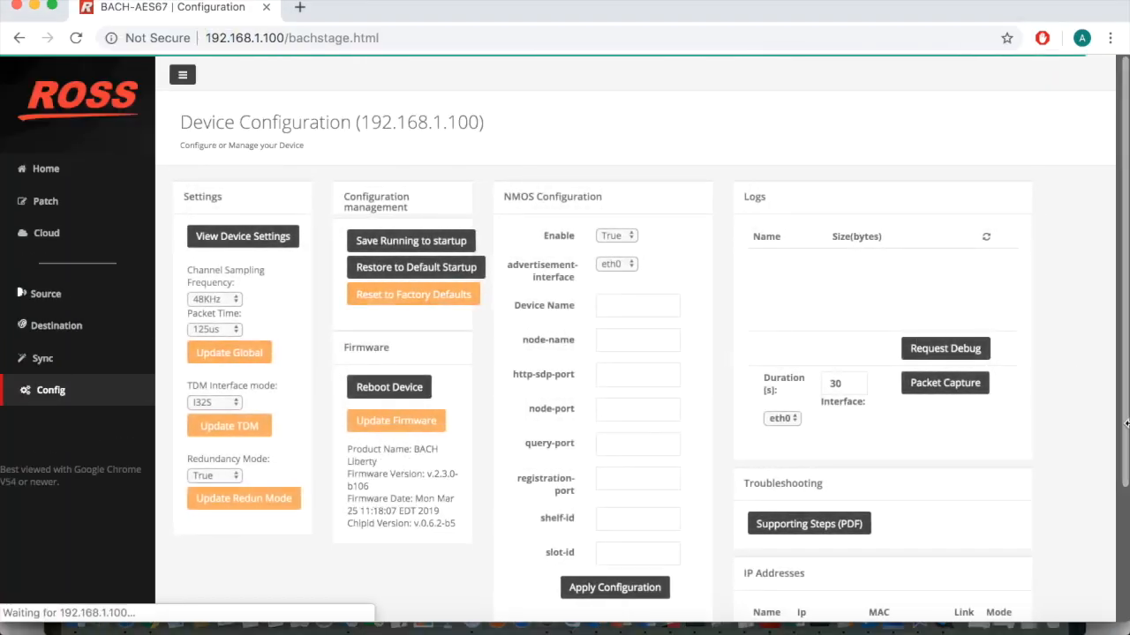
pyautogui.scroll(-2, 1085, 442)
pyautogui.scroll(-3, 1085, 442)
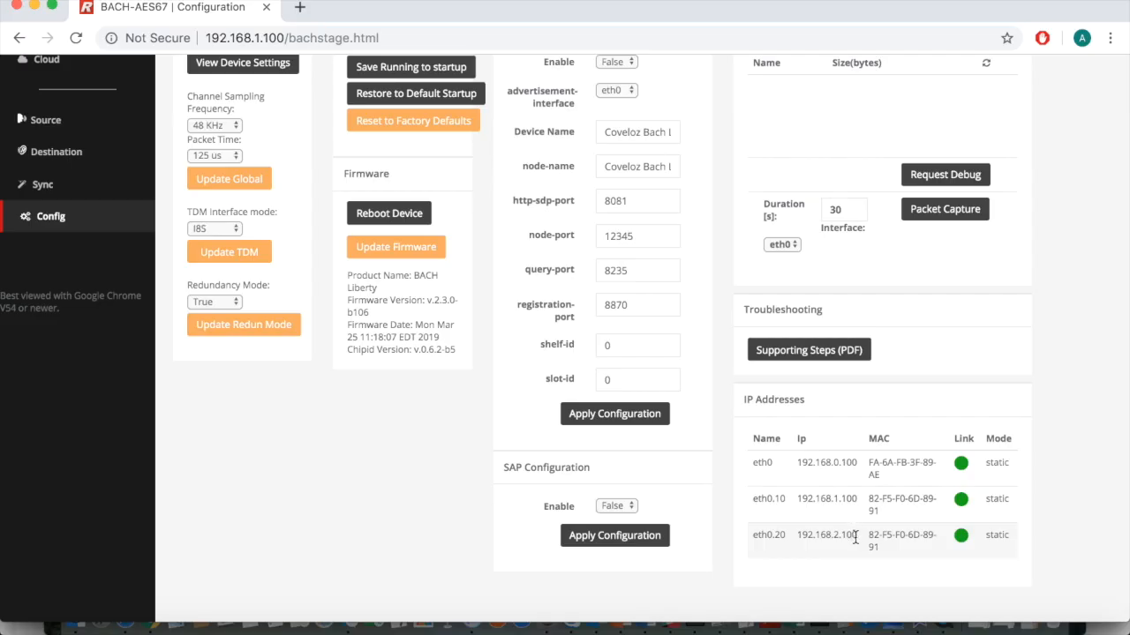
pyautogui.click(847, 498)
pyautogui.scroll(-5, 1083, 477)
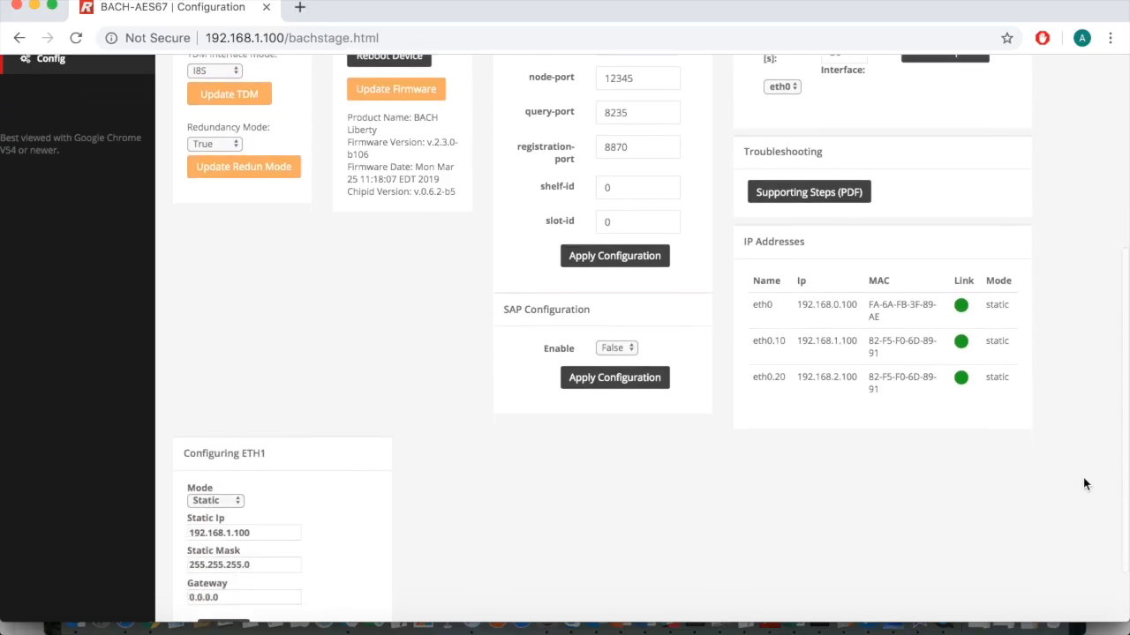
pyautogui.scroll(-1, 1083, 477)
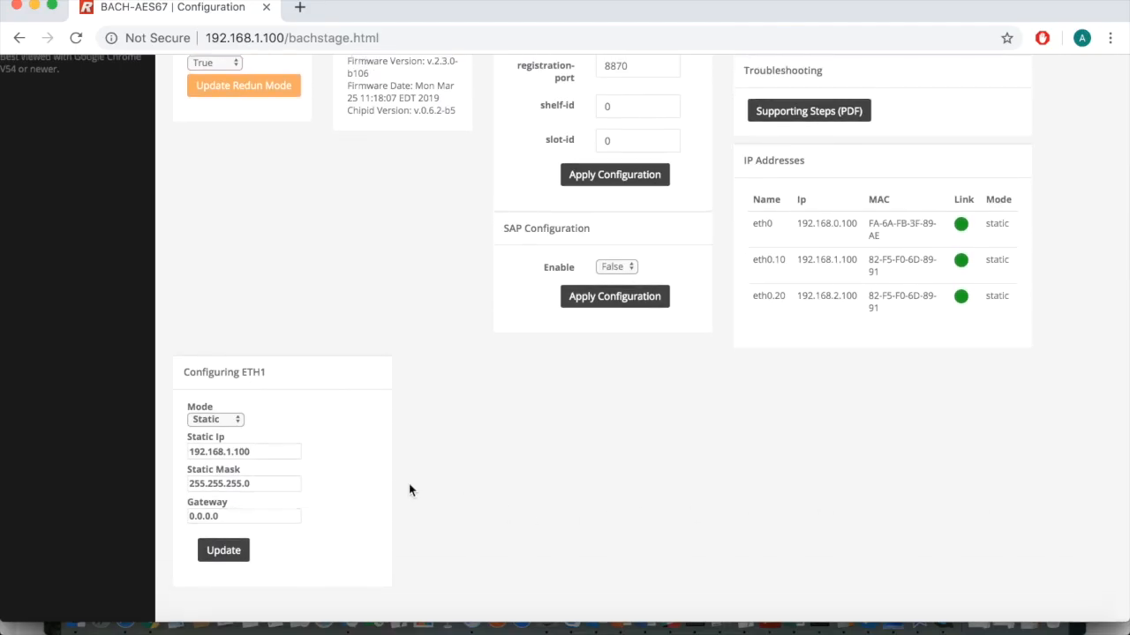
pyautogui.scroll(4, 407, 488)
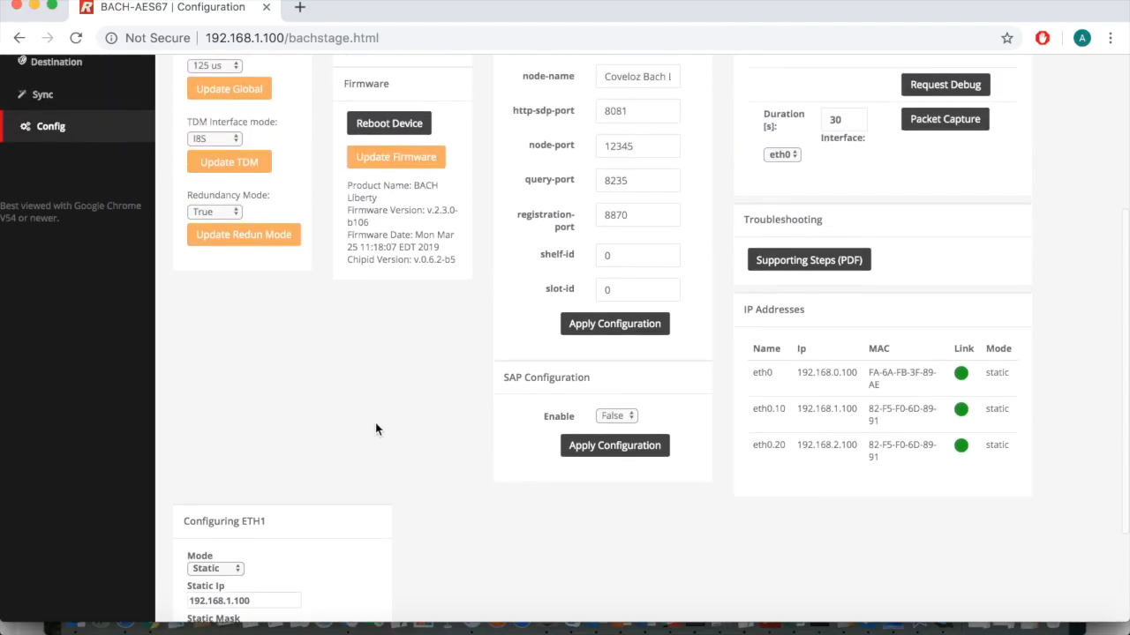
pyautogui.click(240, 234)
pyautogui.click(836, 381)
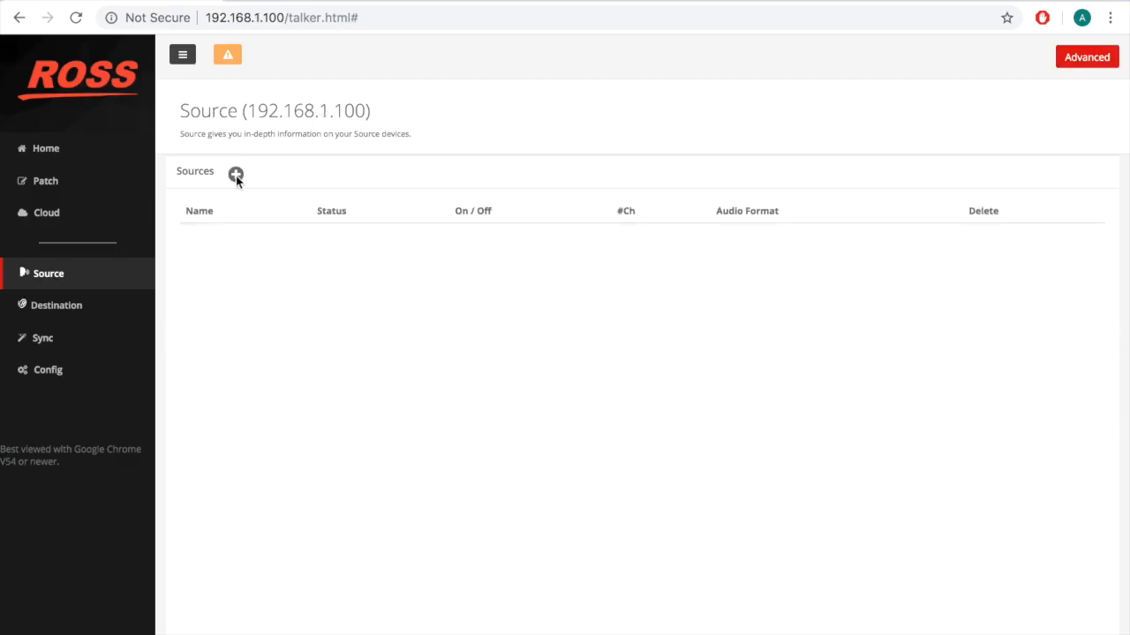
# Step: Start a new source and name it Source
pyautogui.click(236, 175)
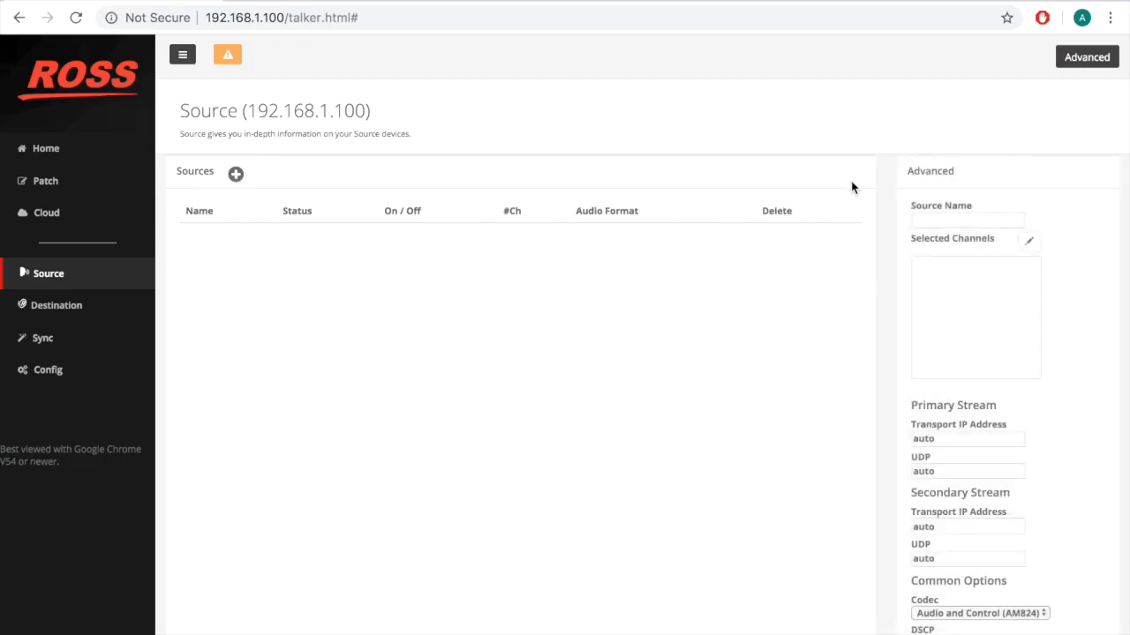
pyautogui.click(933, 224)
pyautogui.click(934, 222)
pyautogui.write('Source')
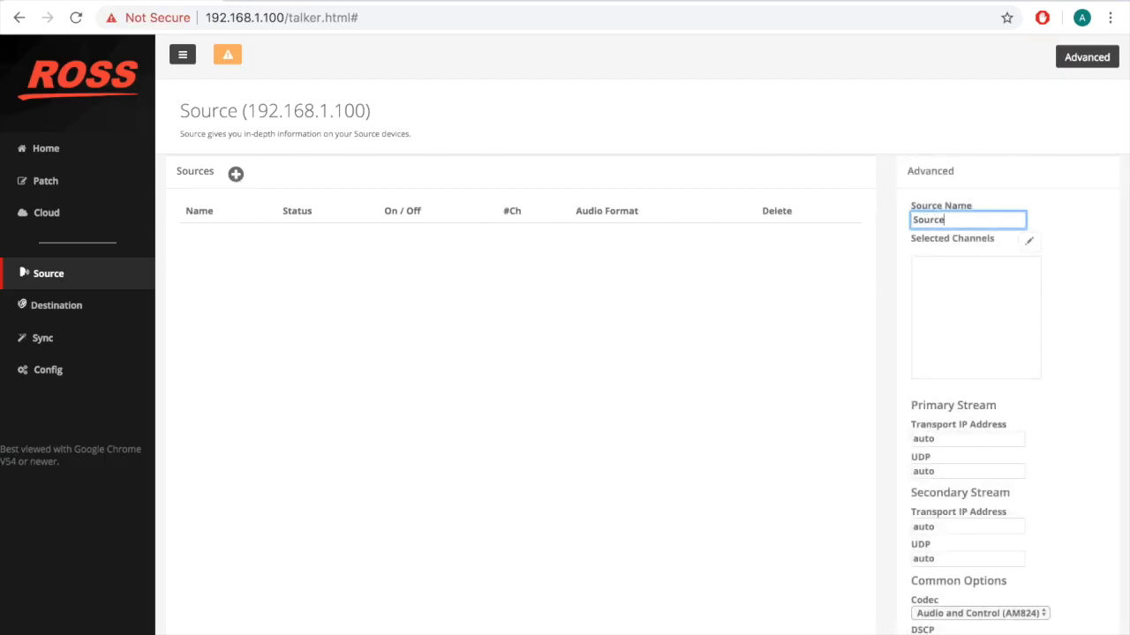
# Step: Assign channels TDM.0 - I2S: #0 and #1 to the new source
pyautogui.click(1029, 241)
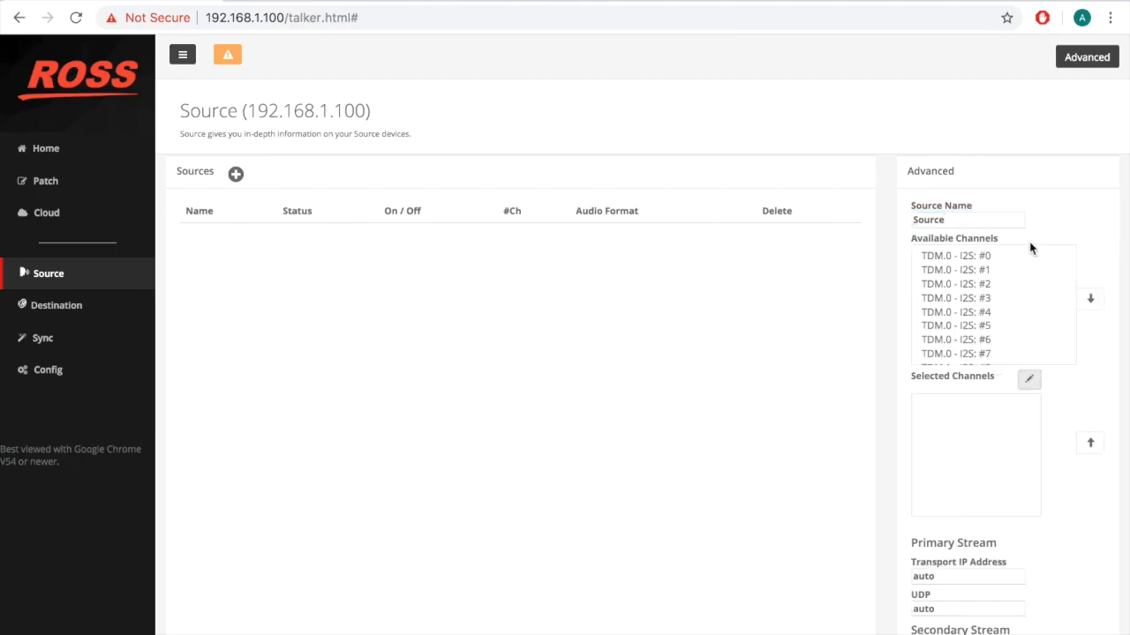
pyautogui.click(1007, 256)
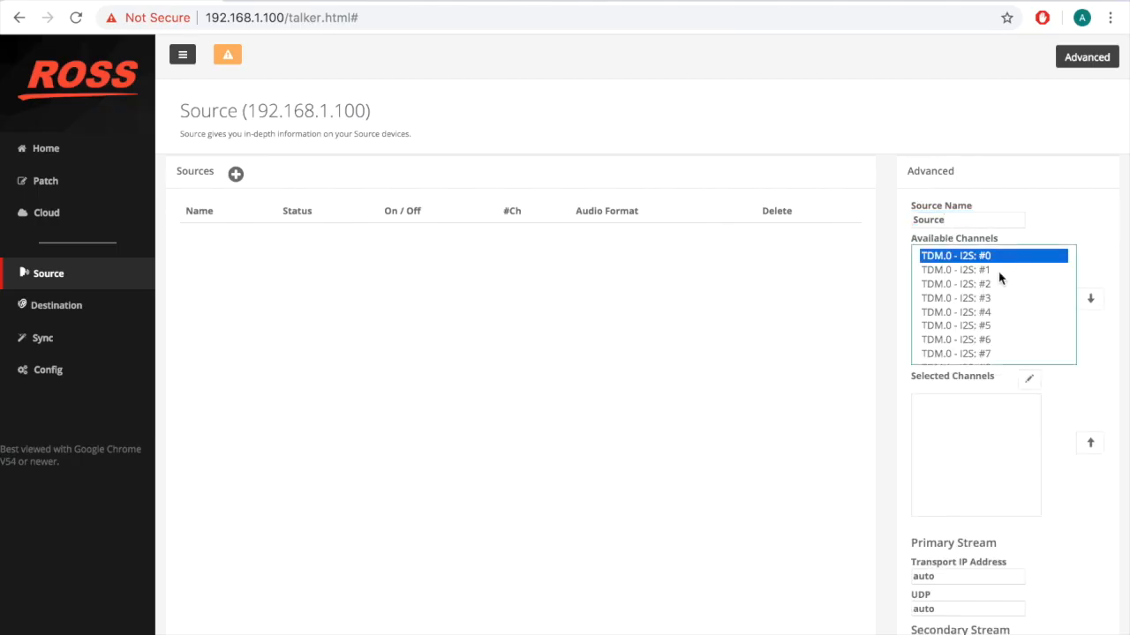
pyautogui.keyDown('shift'); pyautogui.click(998, 271); pyautogui.keyUp('shift')
pyautogui.click(1090, 299)
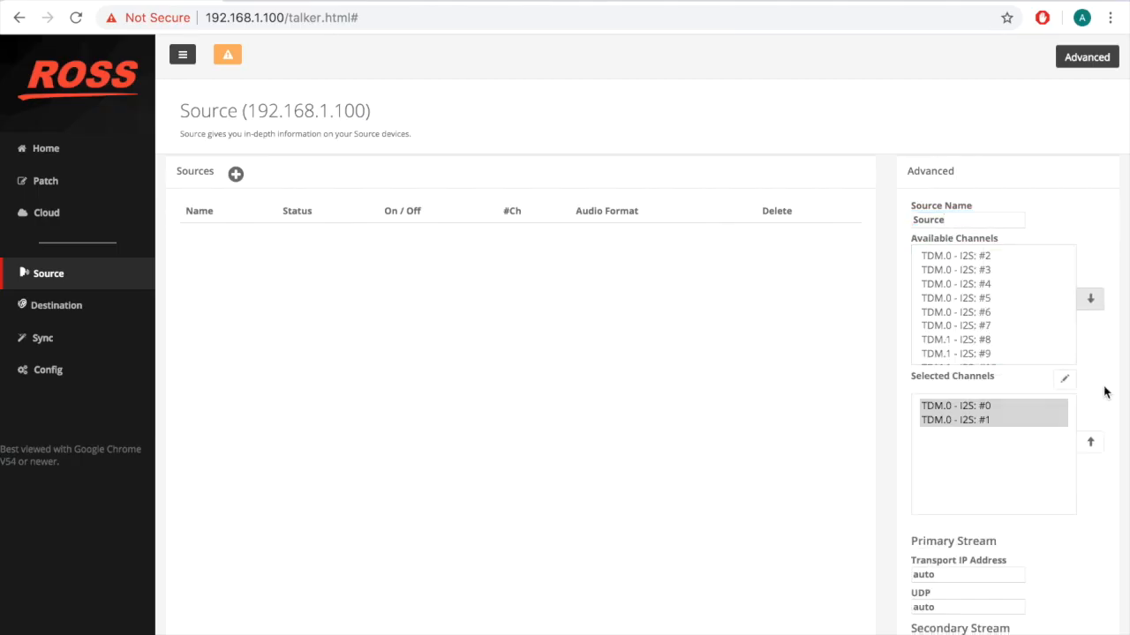
# Step: Replace the primary stream's automatic transport IP address with one starting with 239
pyautogui.scroll(-5, 1104, 392)
pyautogui.moveTo(939, 354); pyautogui.dragTo(907, 355)
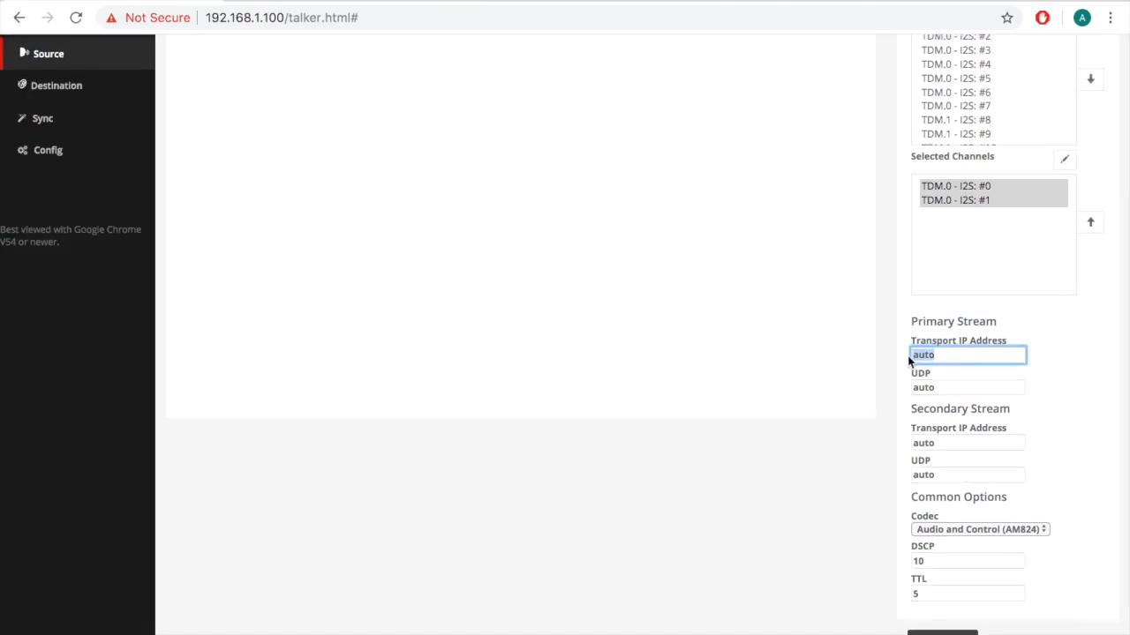
pyautogui.write('239.')
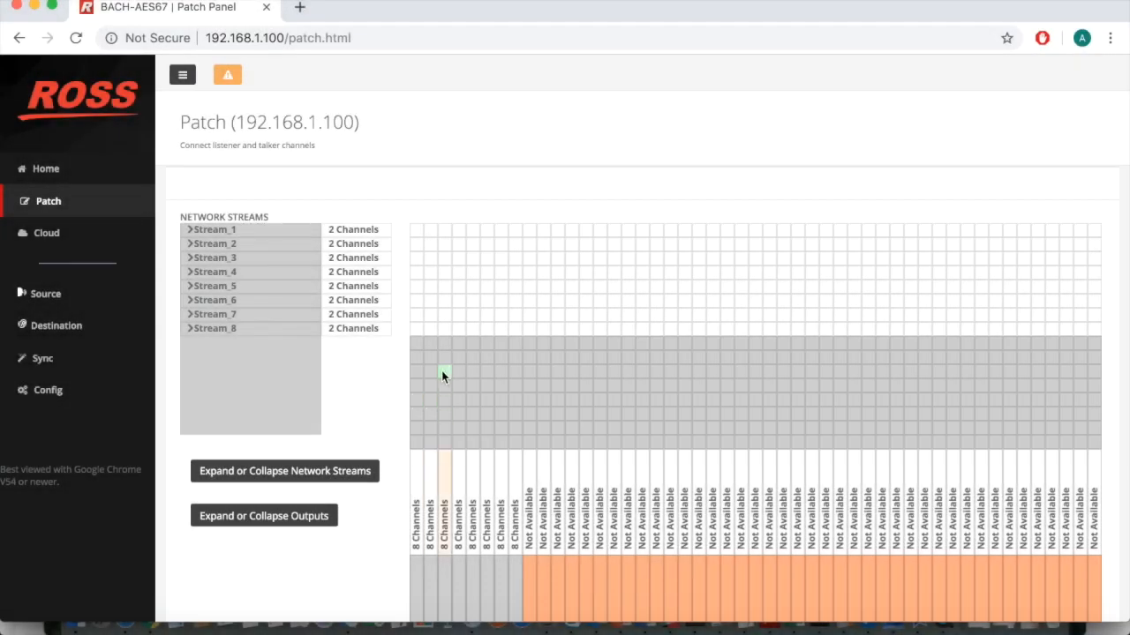
# Step: Patch network stream Stream_1 to the first 8-channel output, TDM.0 - I8S
pyautogui.scroll(-2, 442, 370)
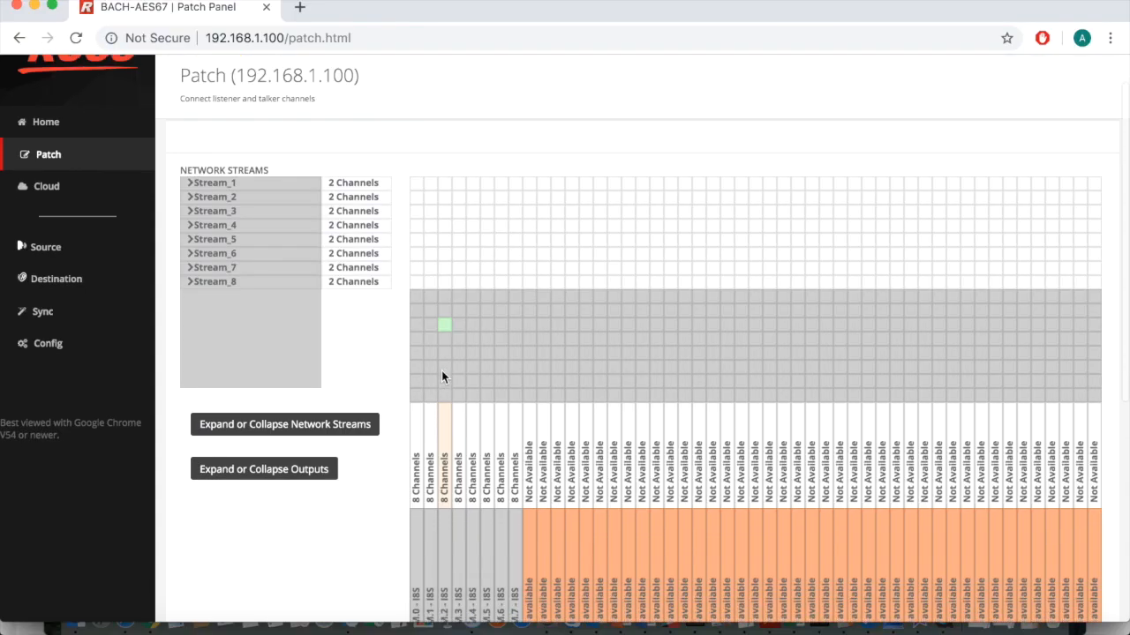
pyautogui.click(416, 150)
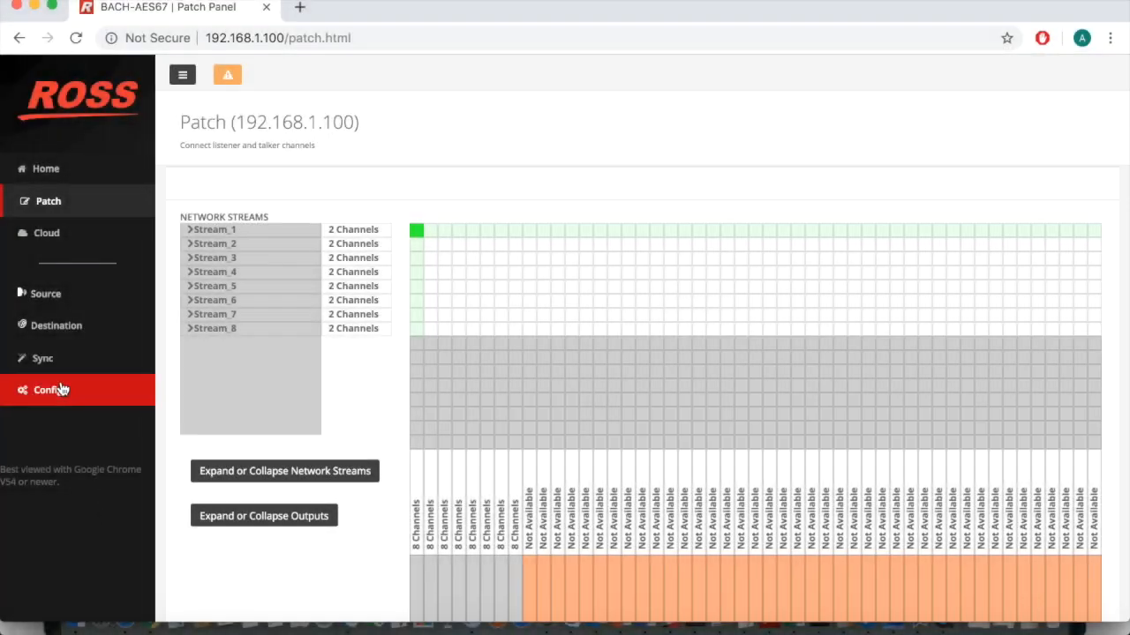
# Step: Request a debug log on the Config page and run a 30-second packet capture on interface eth0
pyautogui.click(60, 391)
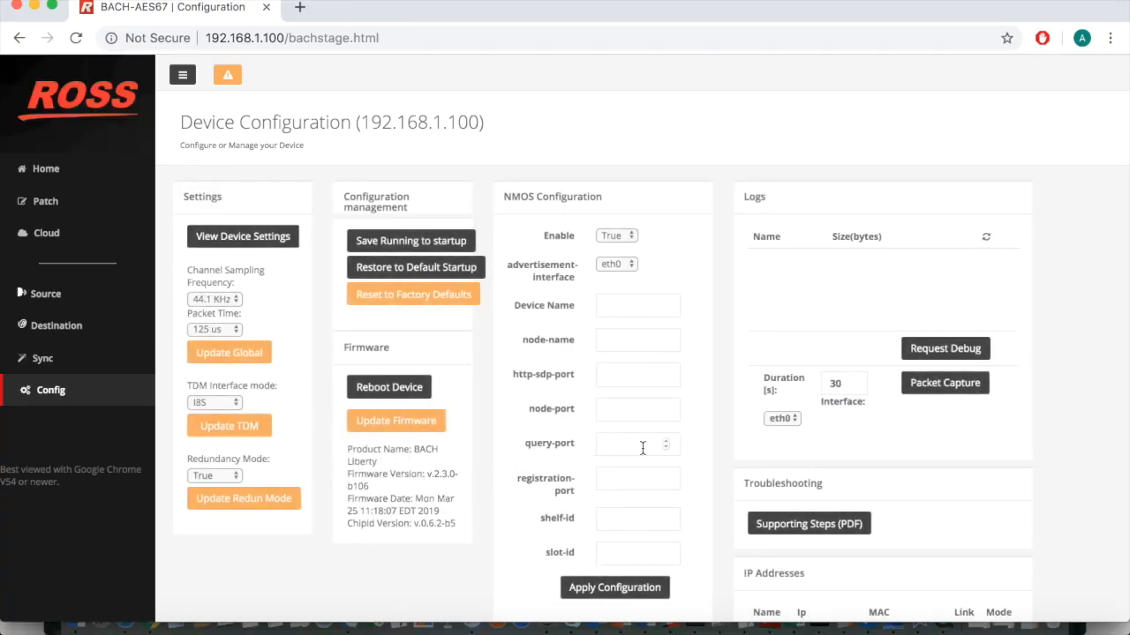
pyautogui.scroll(-2, 1071, 323)
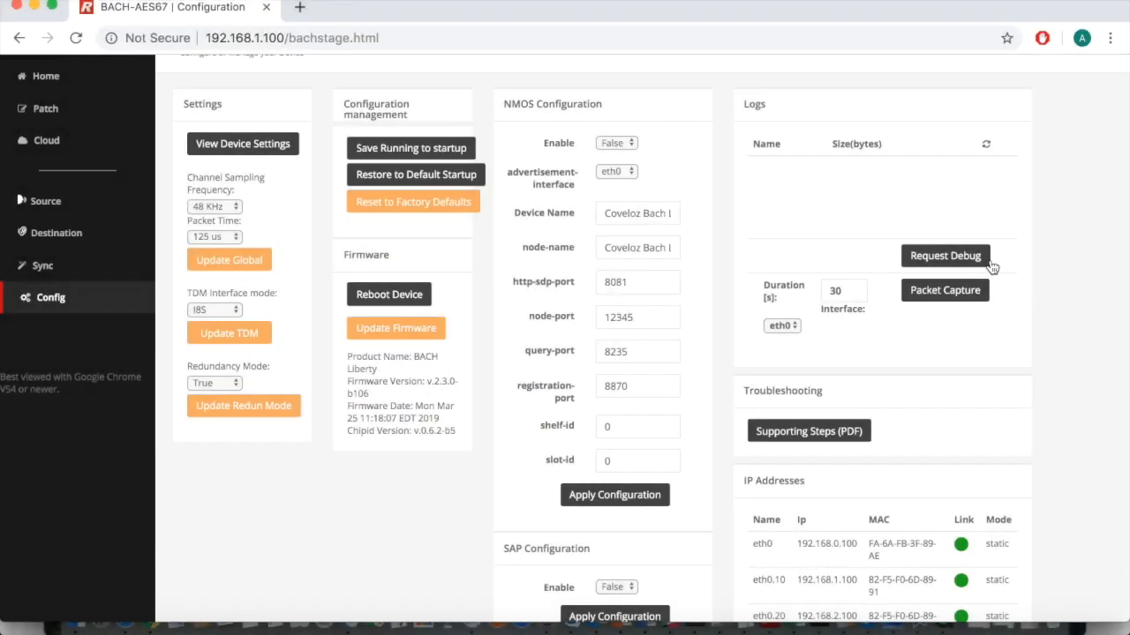
pyautogui.click(971, 260)
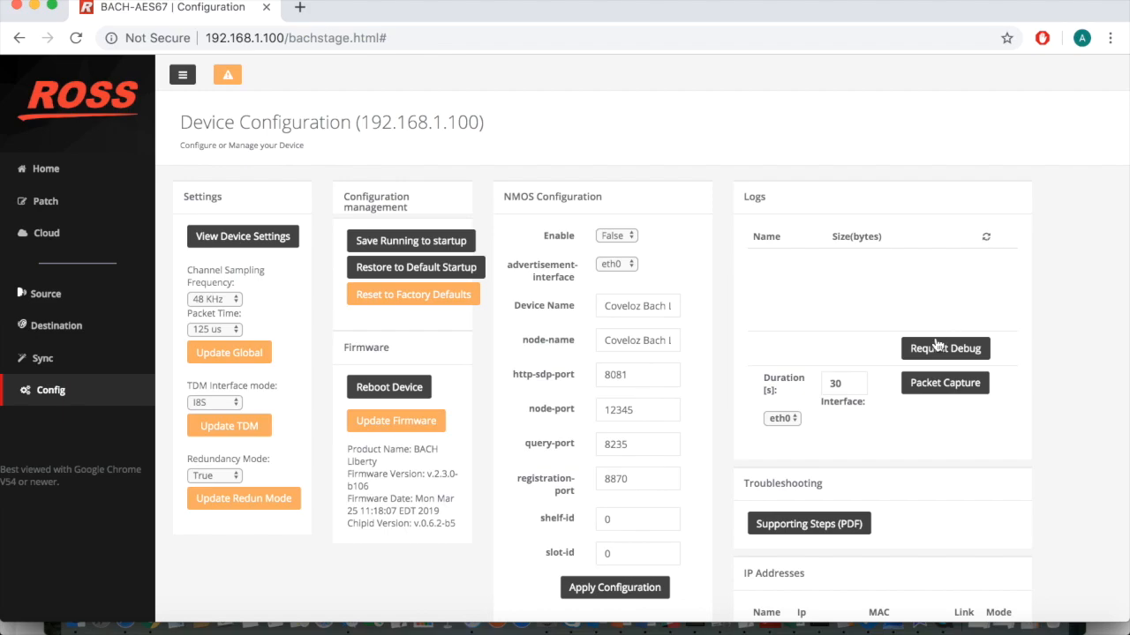
pyautogui.click(794, 418)
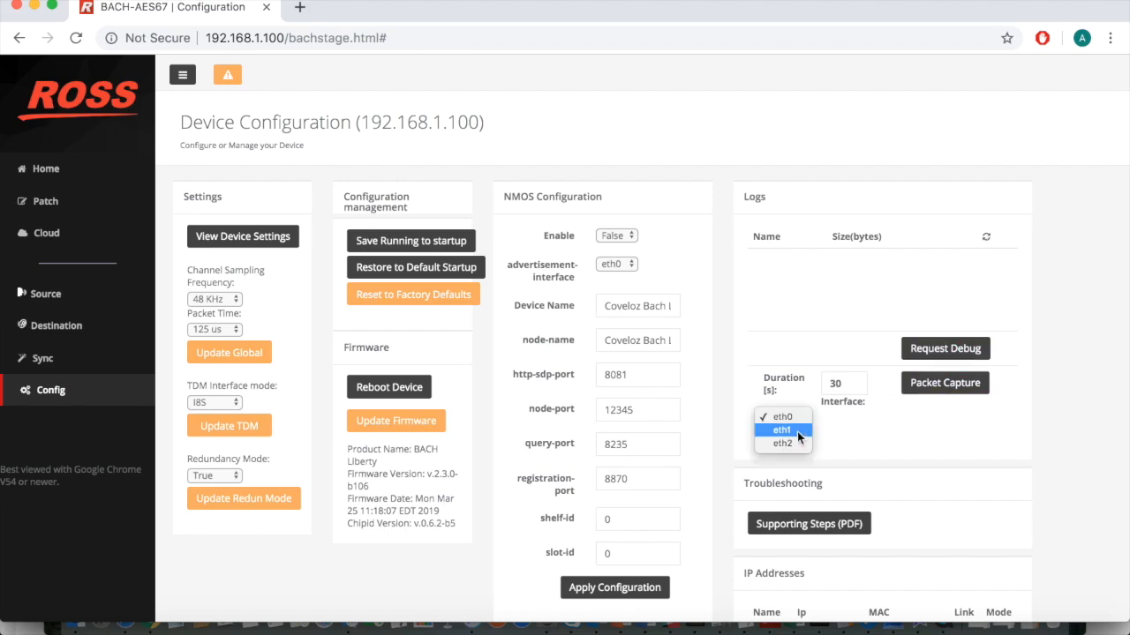
pyautogui.click(782, 430)
pyautogui.click(937, 384)
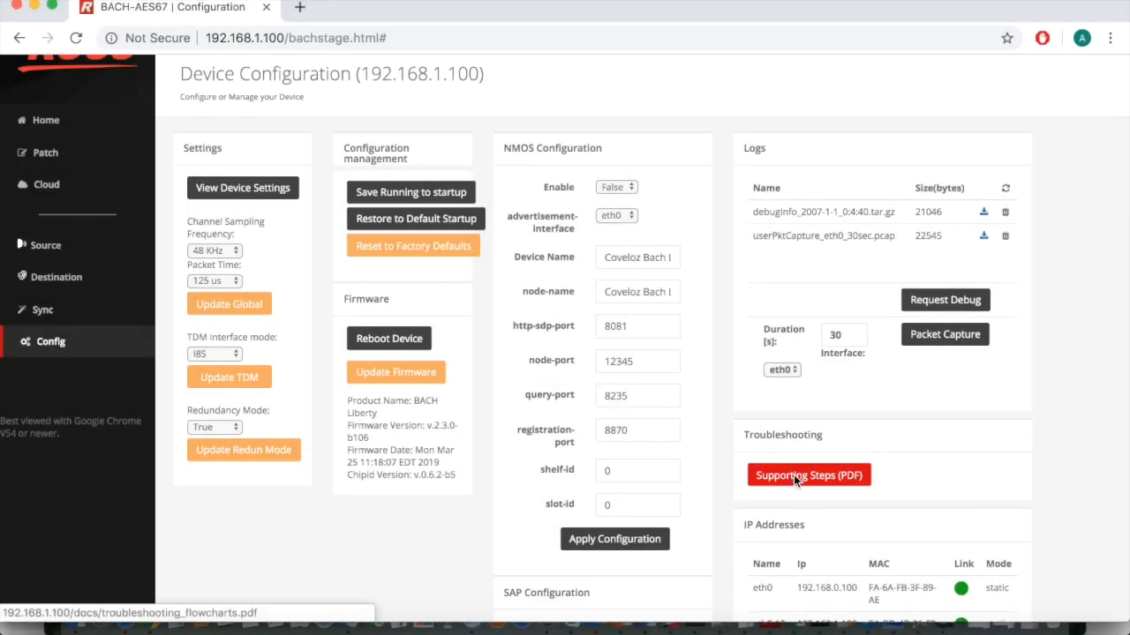
# Step: Open the supporting troubleshooting PDF and examine its flowchart list and the Ethernet I/O issues flowchart
pyautogui.click(797, 482)
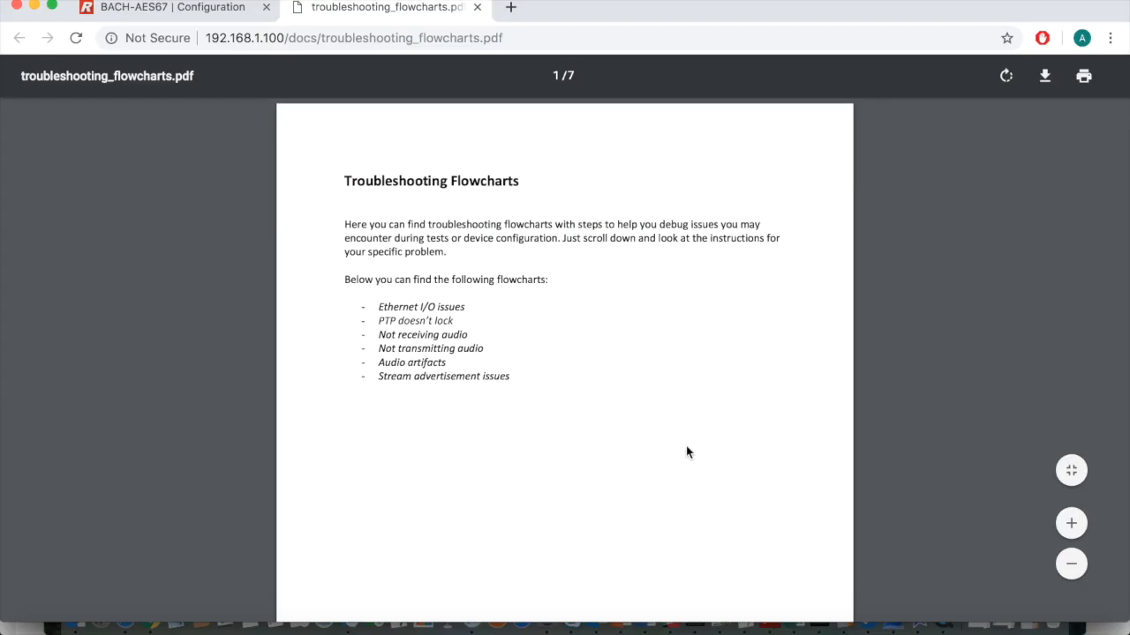
pyautogui.scroll(-1, 687, 452)
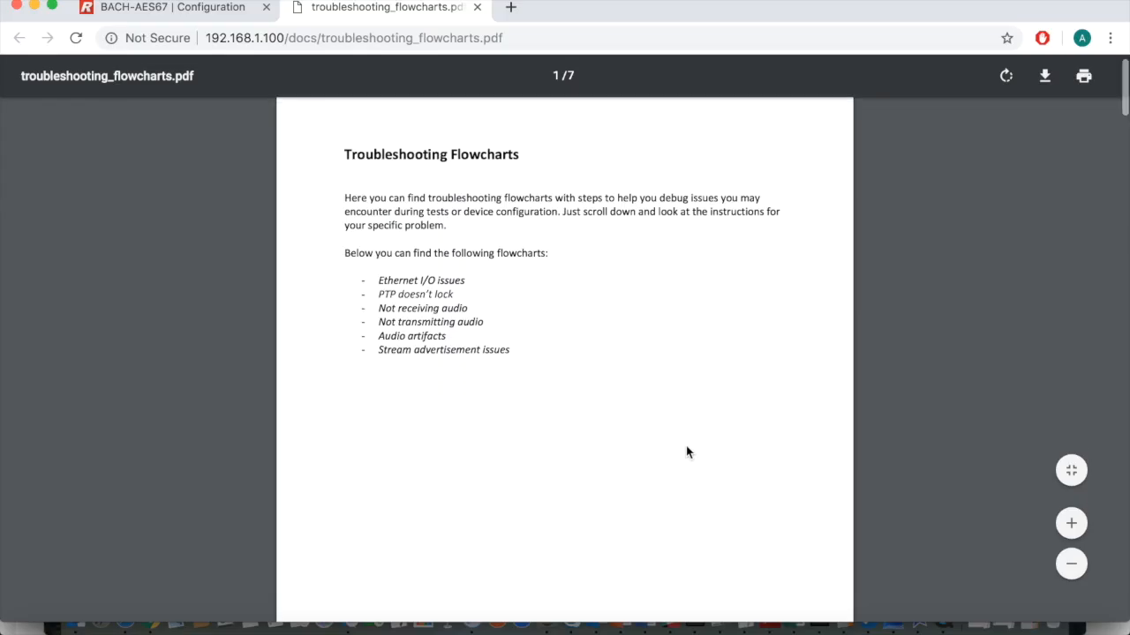
pyautogui.scroll(-4, 687, 452)
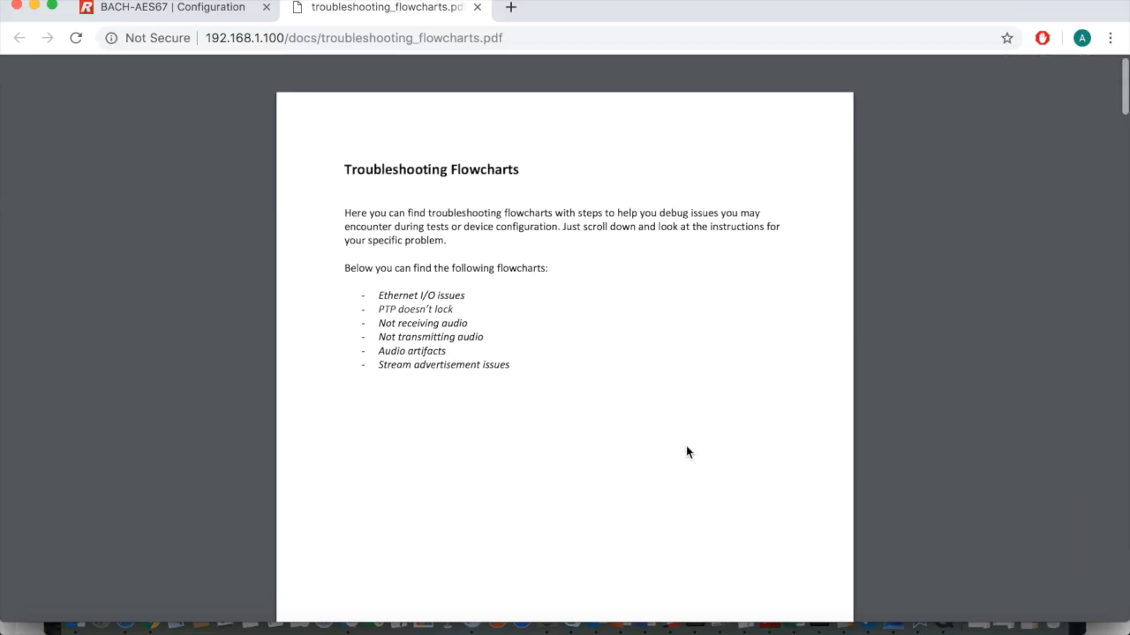
pyautogui.scroll(-10, 687, 452)
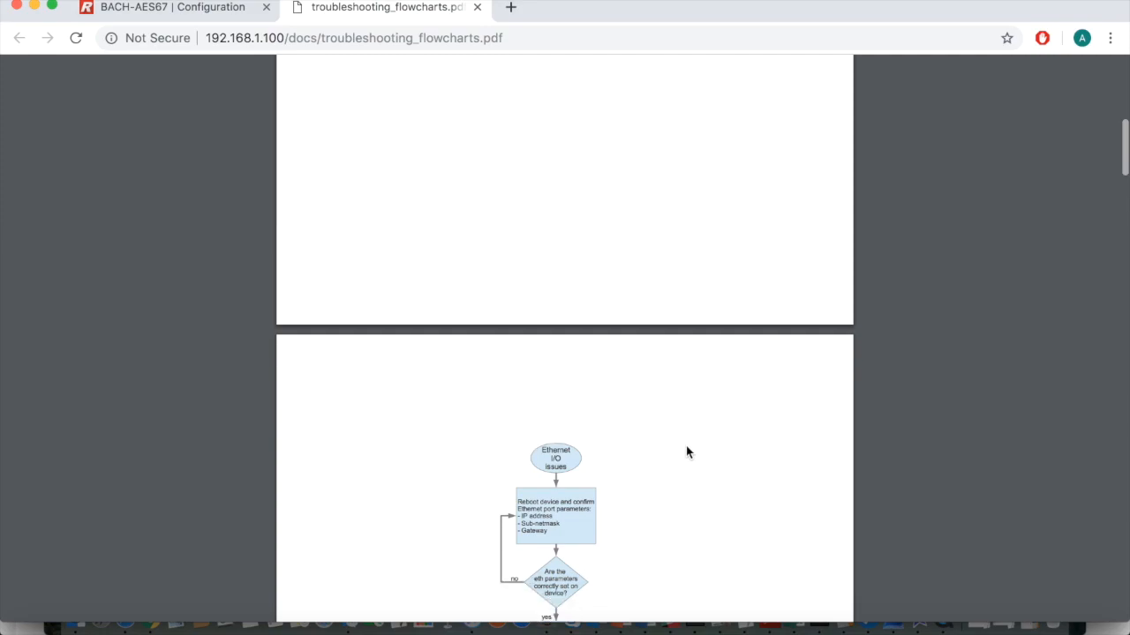
pyautogui.scroll(1, 687, 452)
pyautogui.scroll(2, 687, 452)
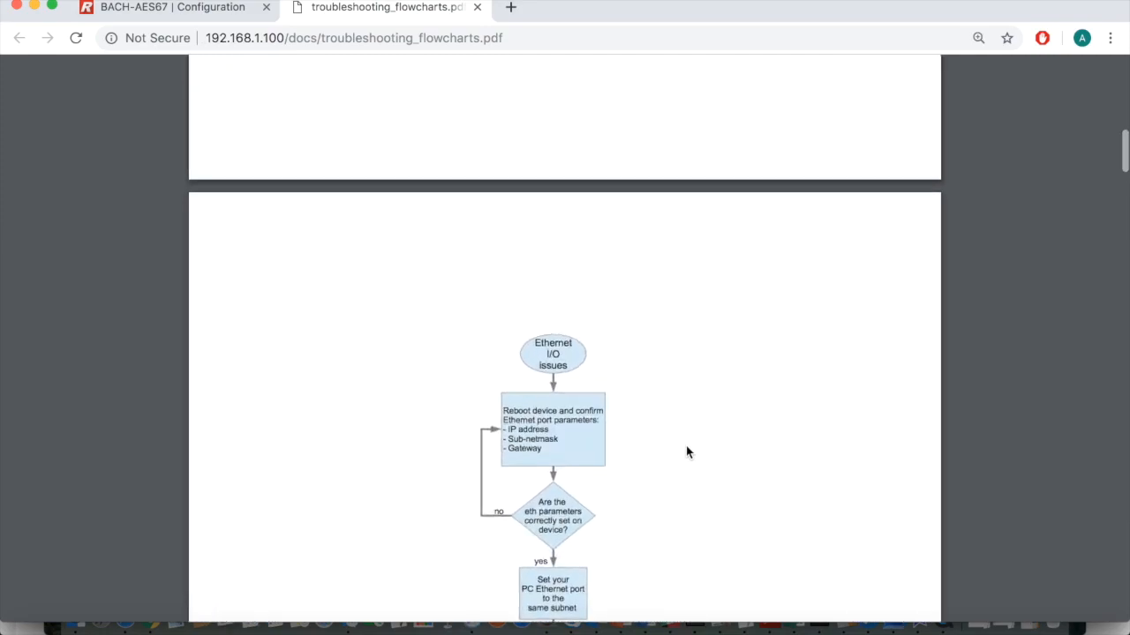
# Step: Examine the troubleshooting flowcharts for Ethernet I/O issues, PTP lock, receiving audio, transmitting audio and audio artifacts
pyautogui.scroll(-3, 686, 452)
pyautogui.scroll(-10, 687, 452)
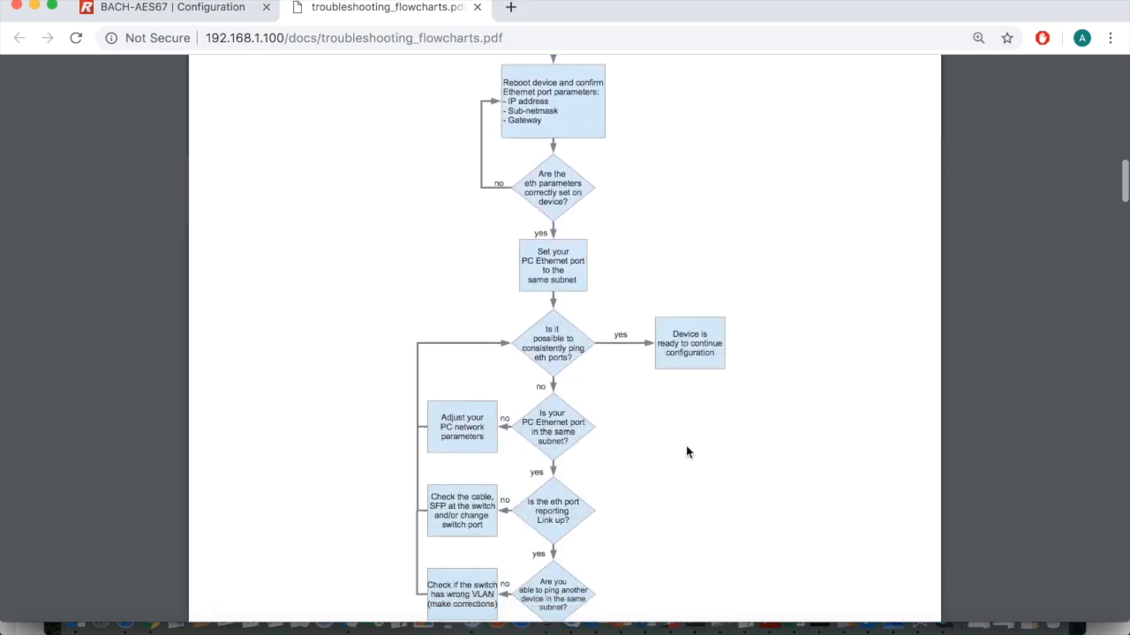
pyautogui.scroll(-6, 687, 452)
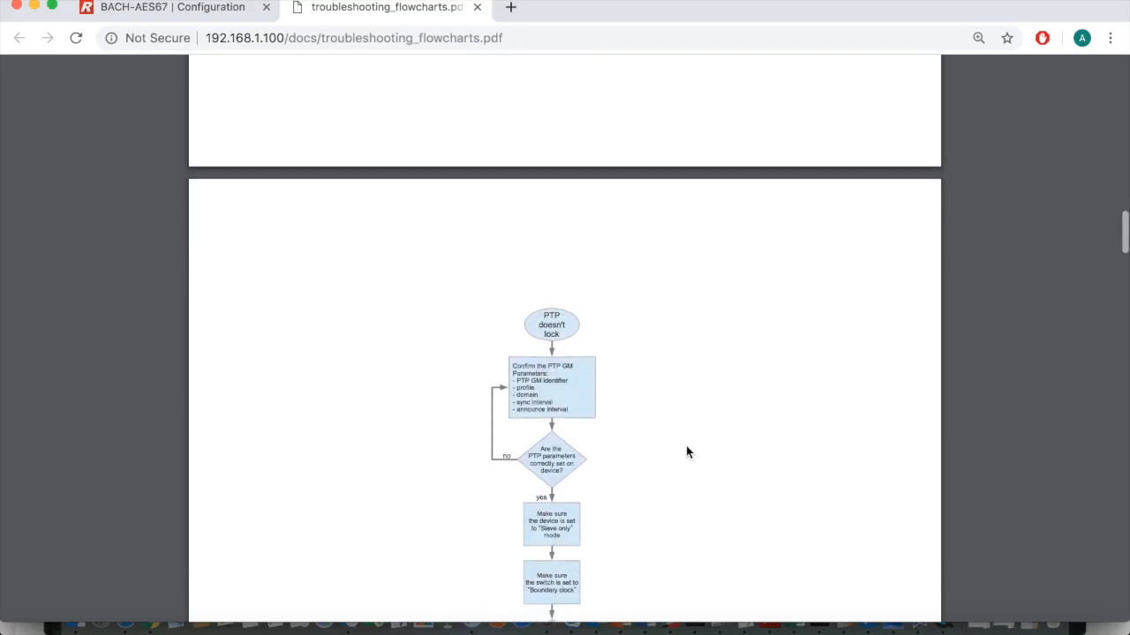
pyautogui.scroll(-16, 687, 452)
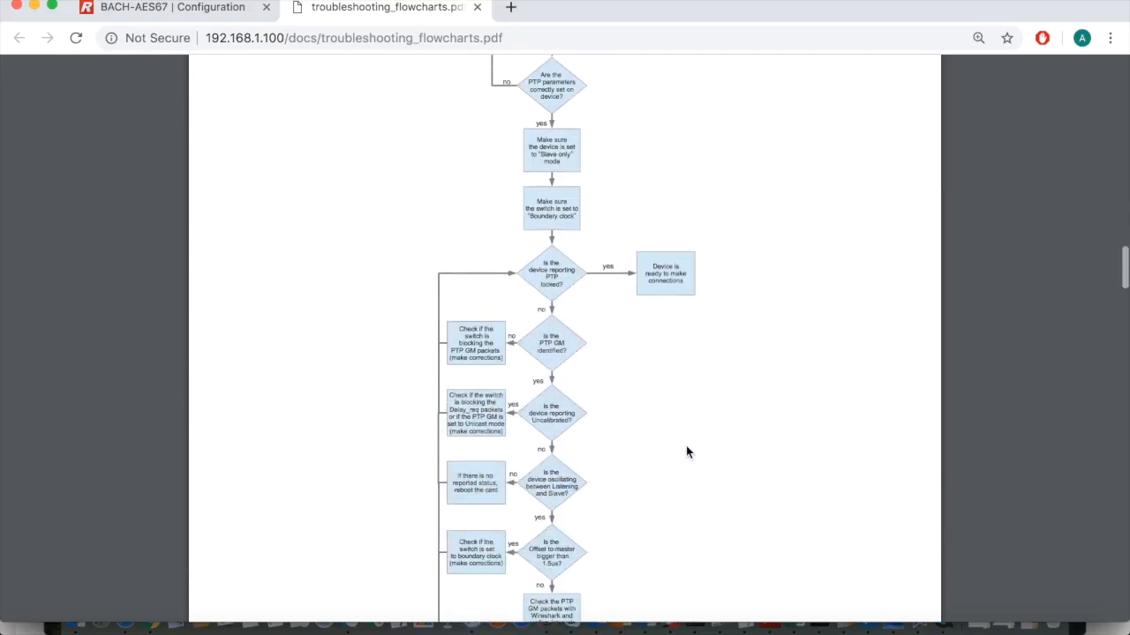
pyautogui.scroll(-8, 687, 452)
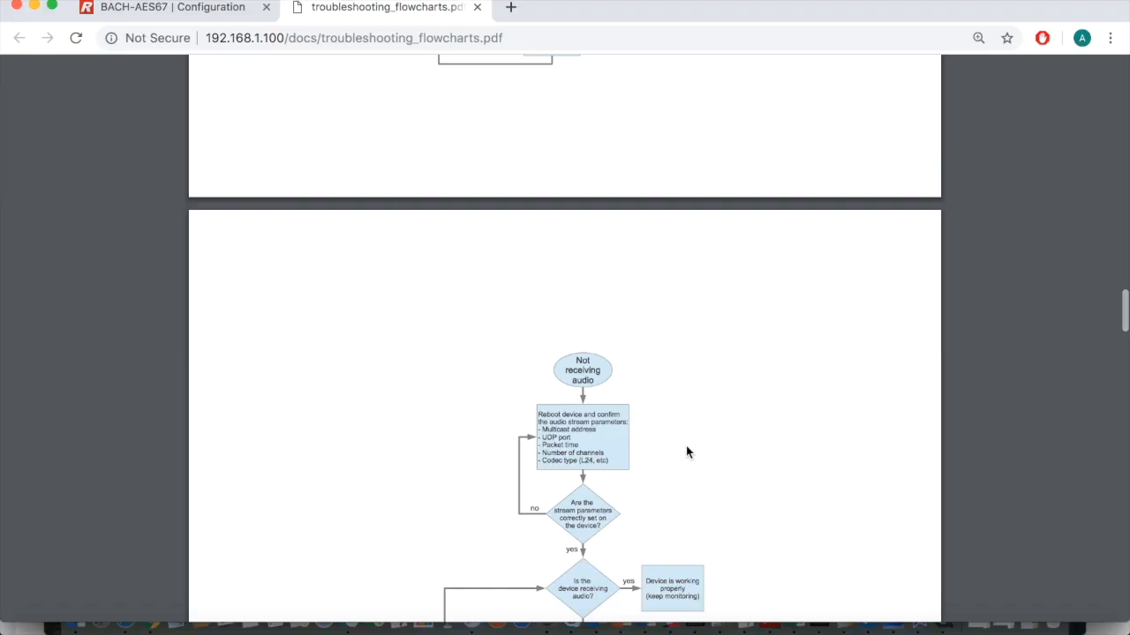
pyautogui.scroll(-14, 686, 452)
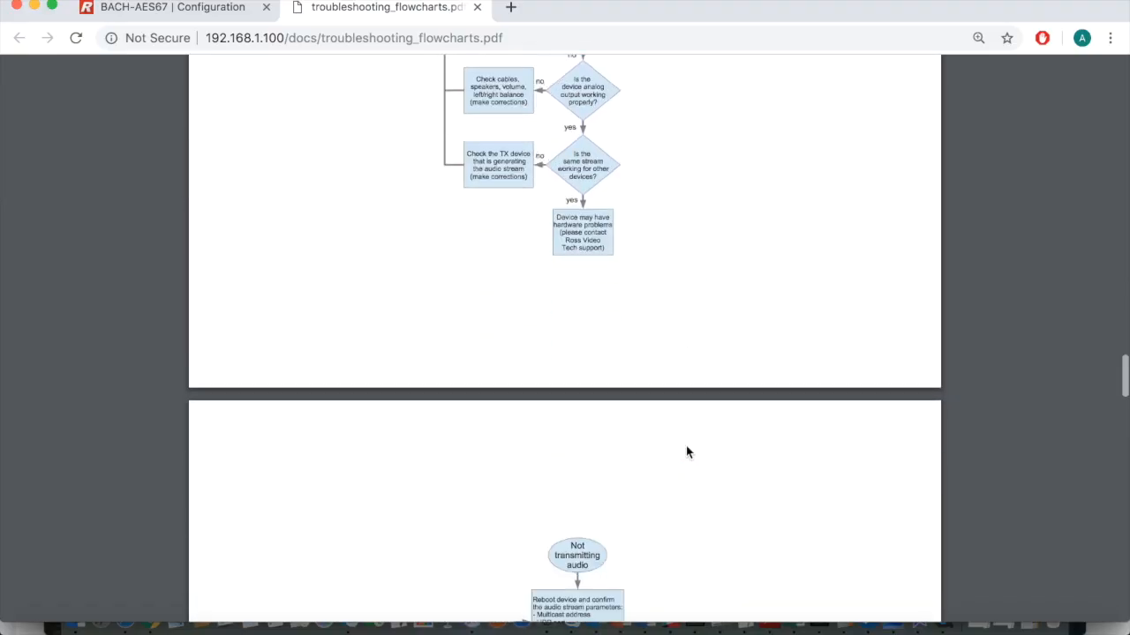
pyautogui.scroll(-5, 686, 452)
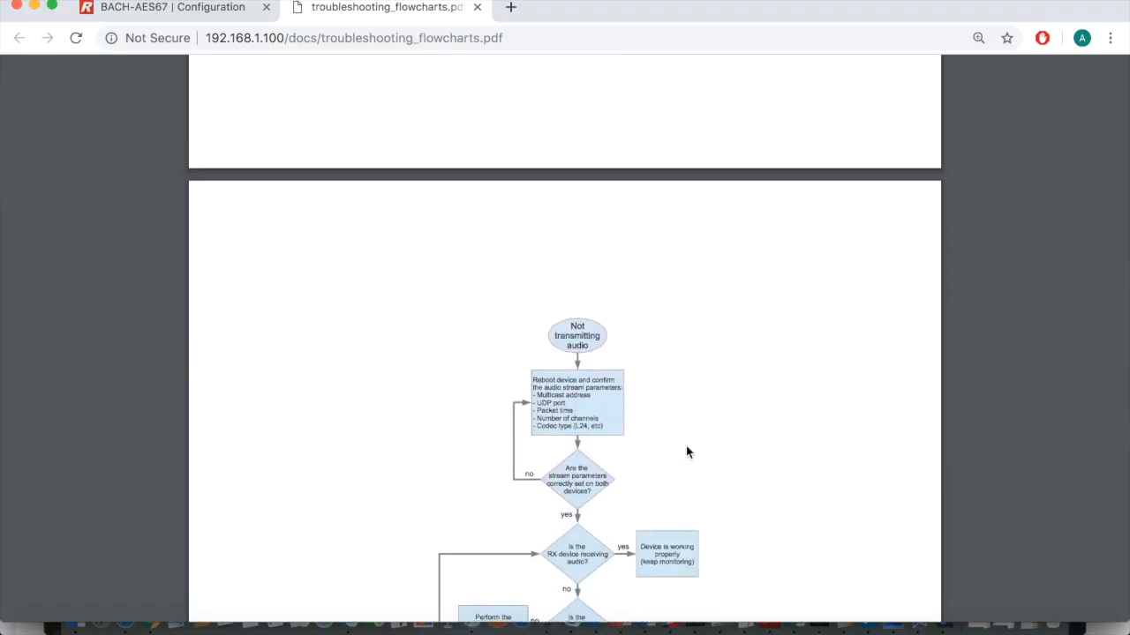
pyautogui.scroll(-12, 687, 452)
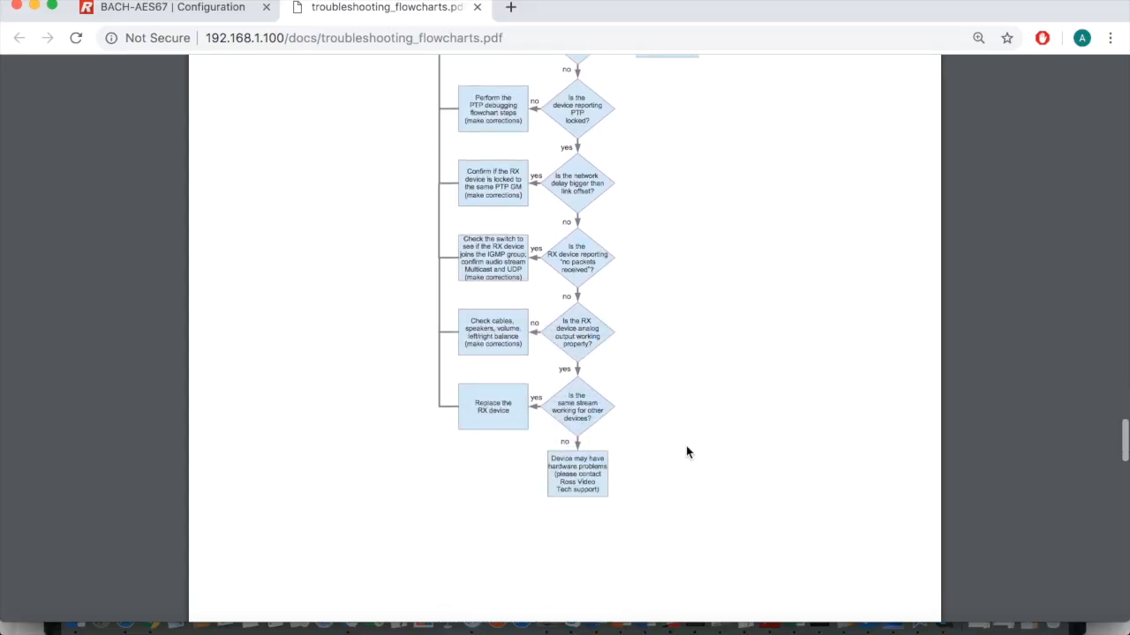
pyautogui.scroll(-2, 686, 452)
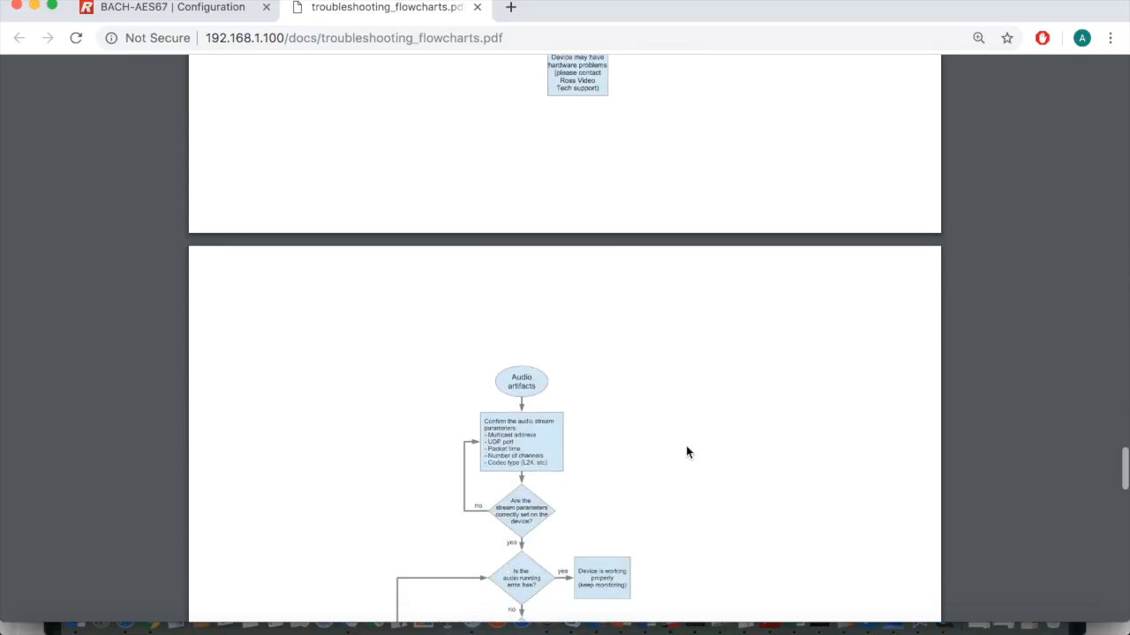
pyautogui.scroll(-2, 686, 451)
pyautogui.scroll(-1, 688, 452)
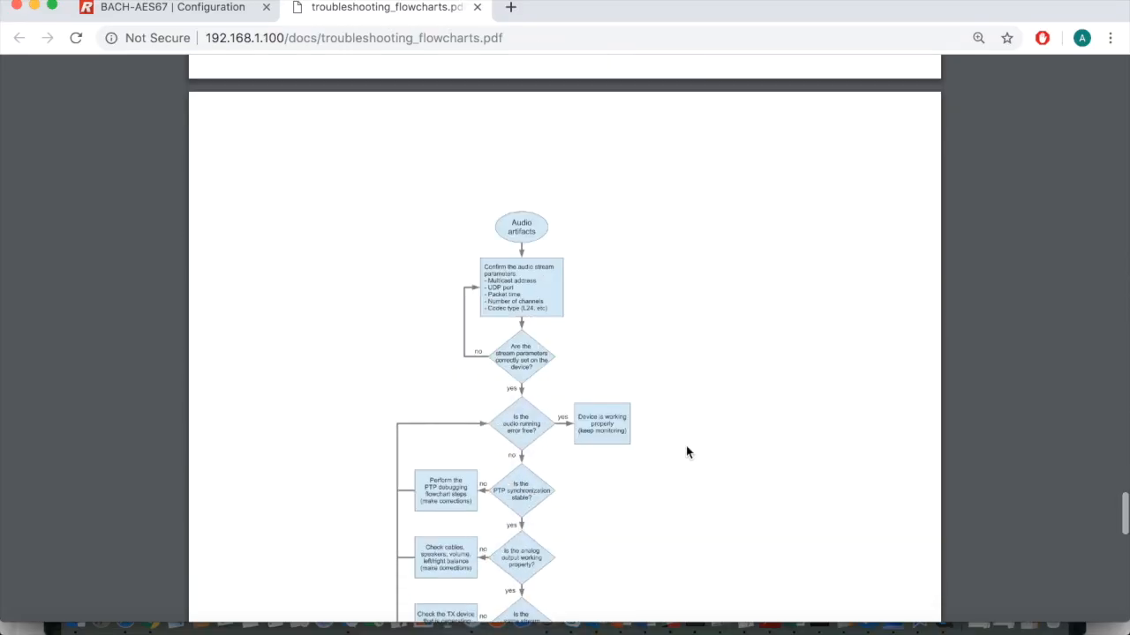
pyautogui.scroll(-20, 686, 452)
pyautogui.scroll(2, 823, 481)
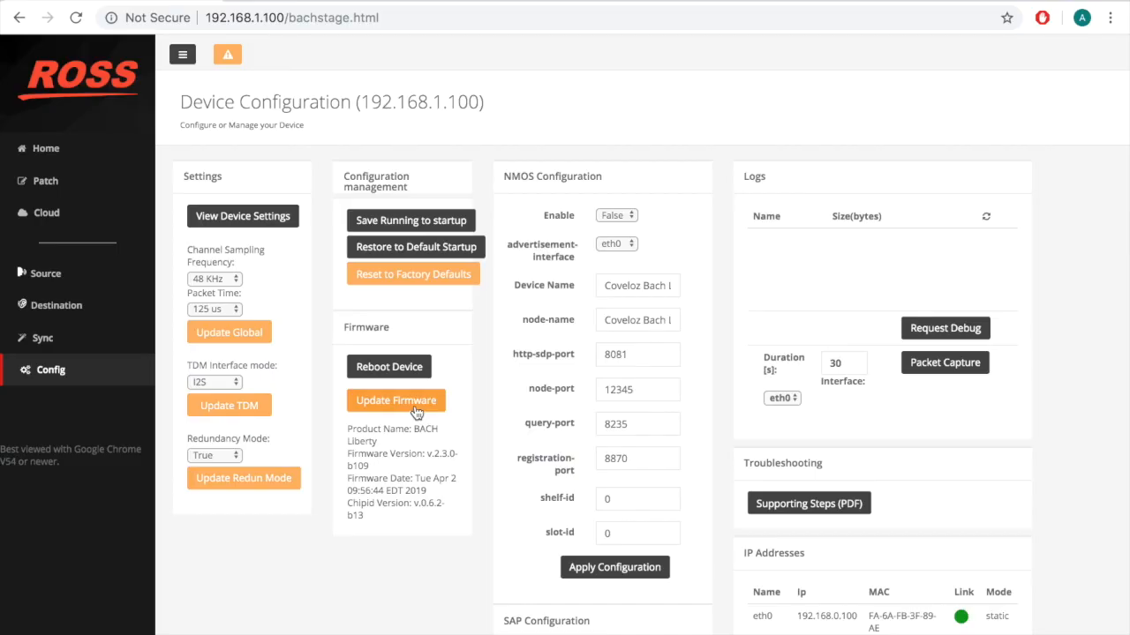
# Step: Open the device's firmware upgrade page and choose the image liberty_aes67-v.2.2.3-b2-k106-t89-j291.bin for upload
pyautogui.click(396, 401)
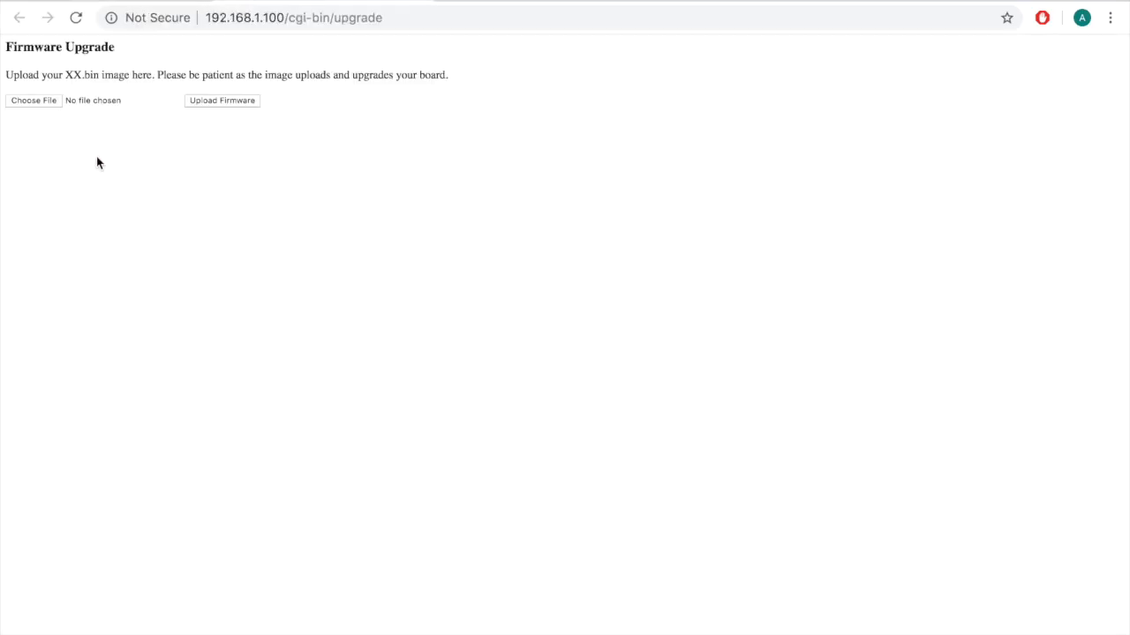
pyautogui.click(34, 100)
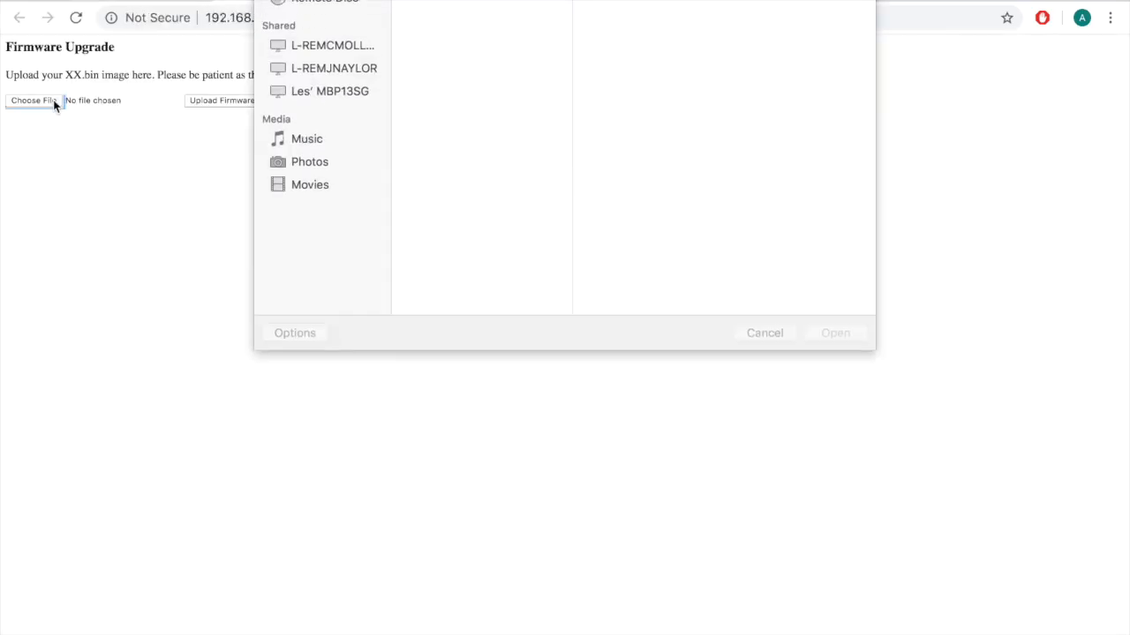
pyautogui.scroll(-20, 417, 212)
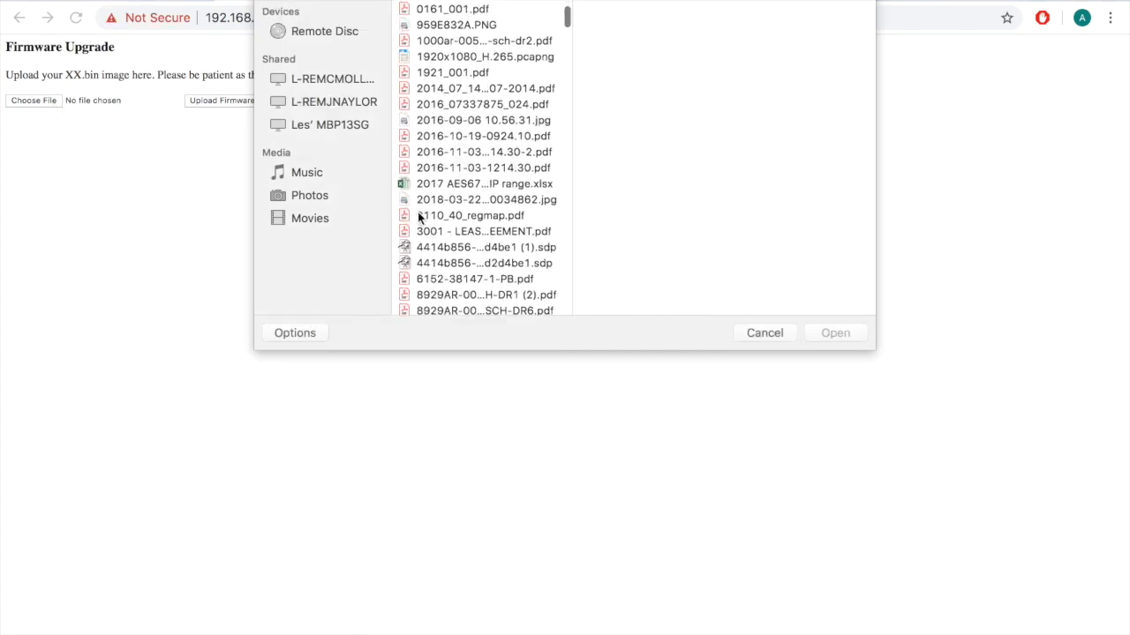
pyautogui.scroll(-20, 417, 212)
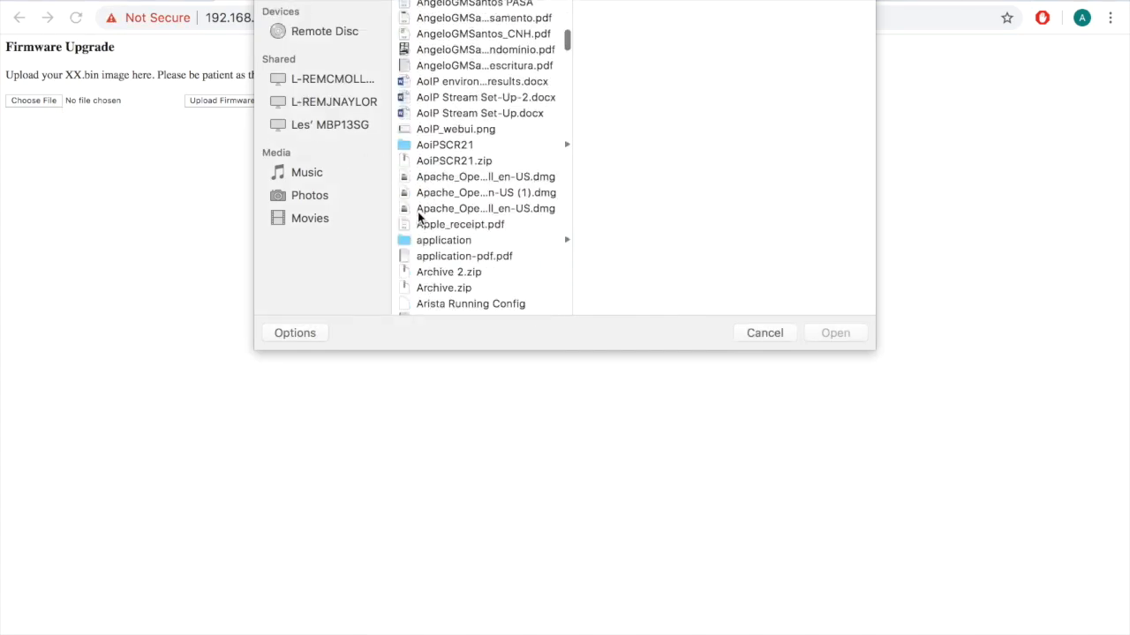
pyautogui.scroll(-10, 418, 212)
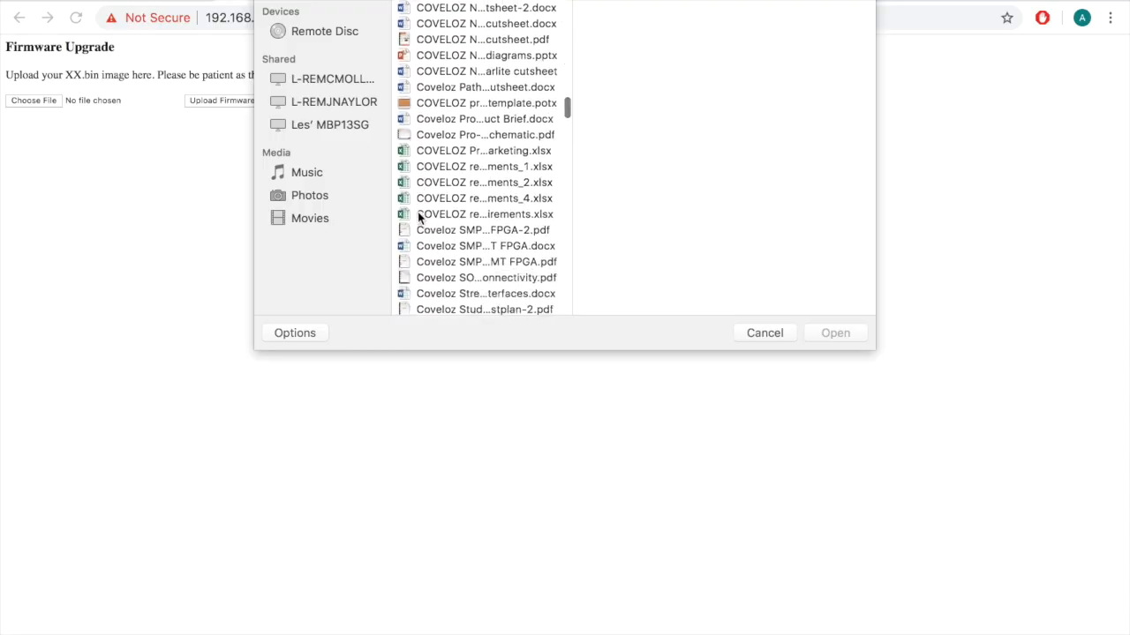
pyautogui.scroll(15, 417, 212)
pyautogui.scroll(-10, 419, 217)
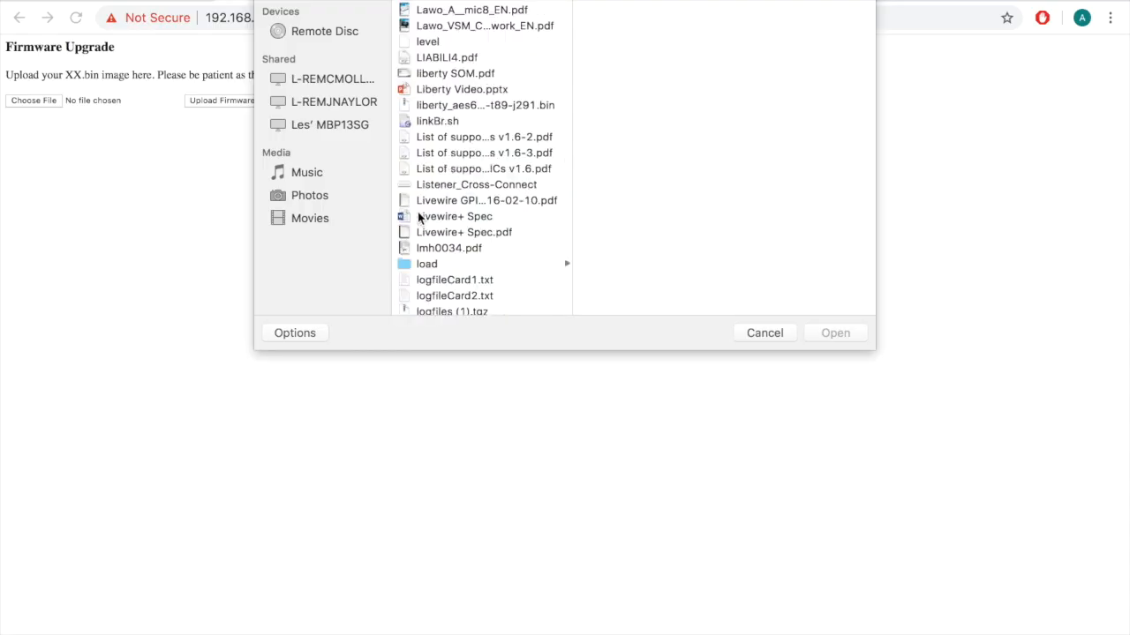
pyautogui.click(481, 107)
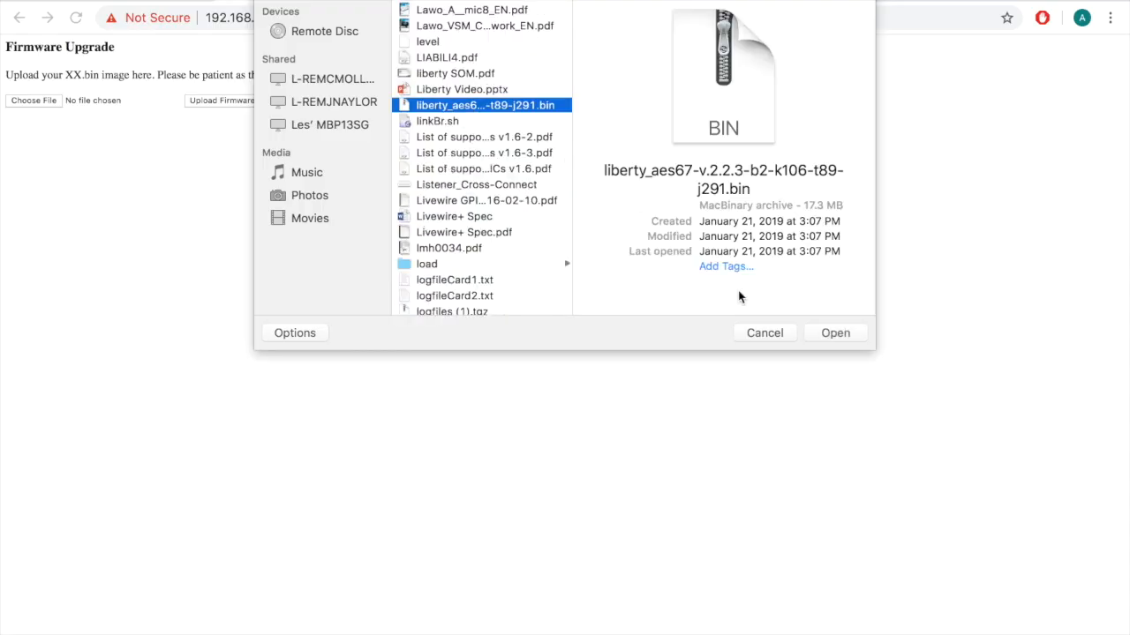
pyautogui.click(833, 333)
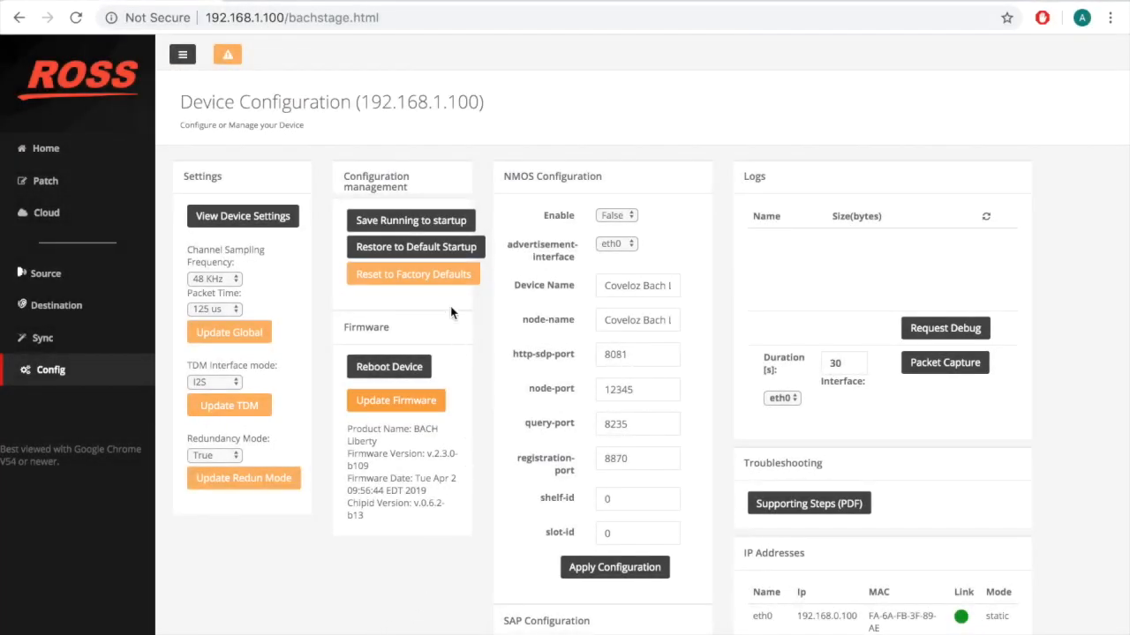
# Step: Save the device's running configuration as its startup configuration
pyautogui.click(443, 222)
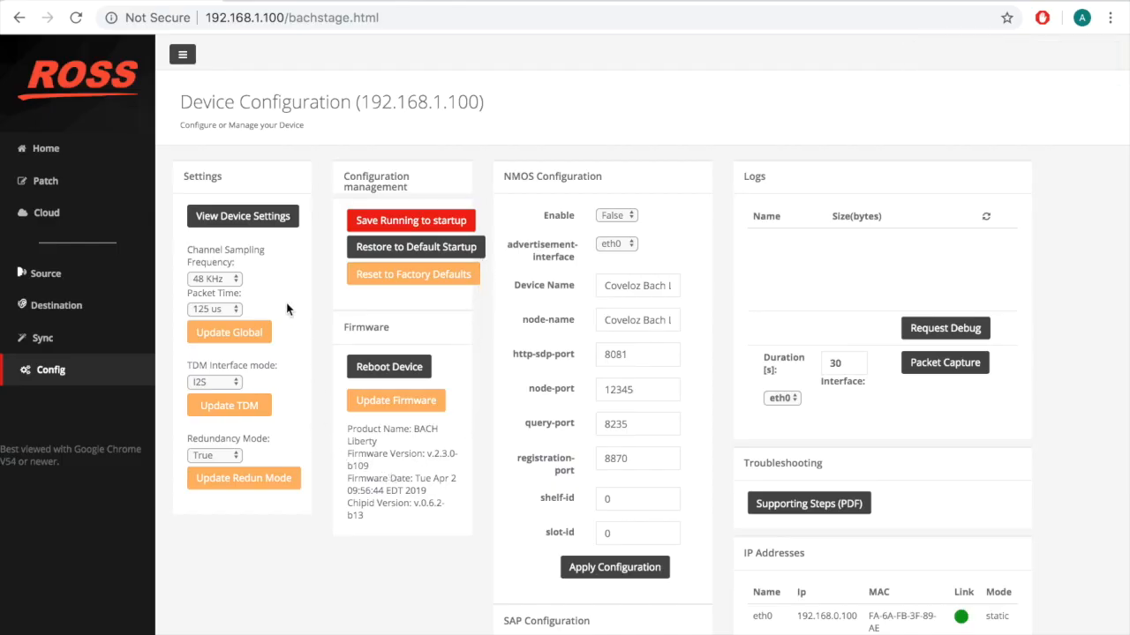
# Step: Open the available channel sampling frequencies in the device settings
pyautogui.click(236, 279)
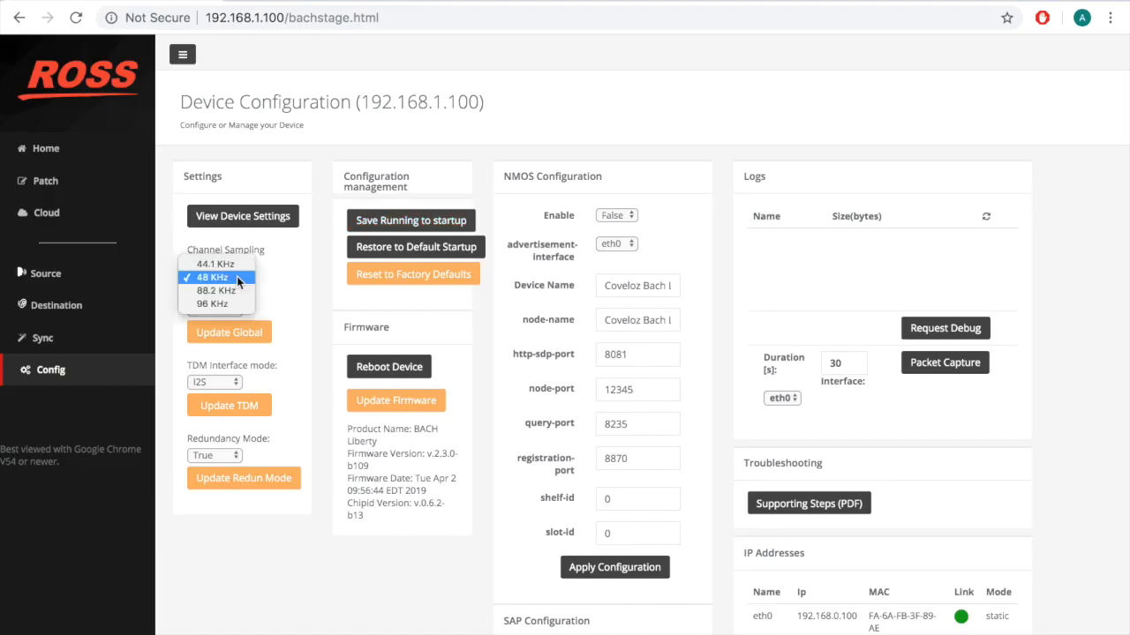